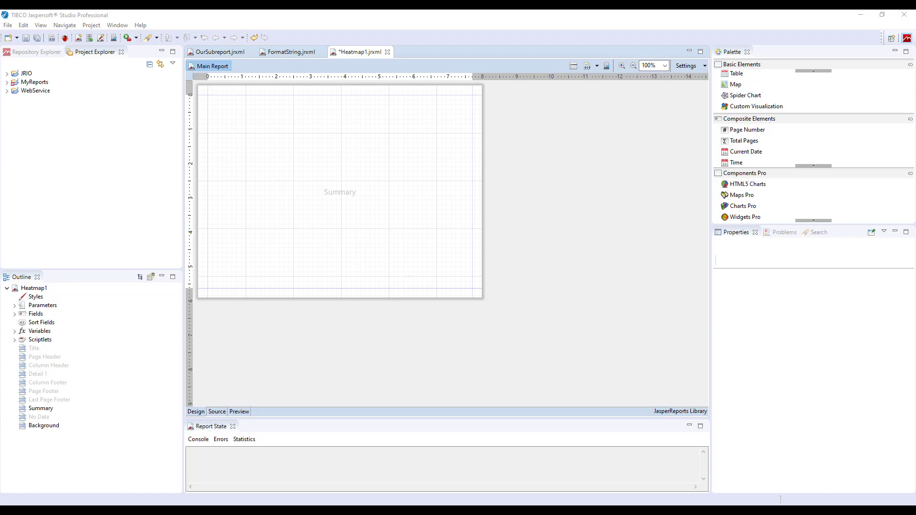
- Inspect the Heatmap1 report's dataset and query settings, then close them unchanged
click(589, 220)
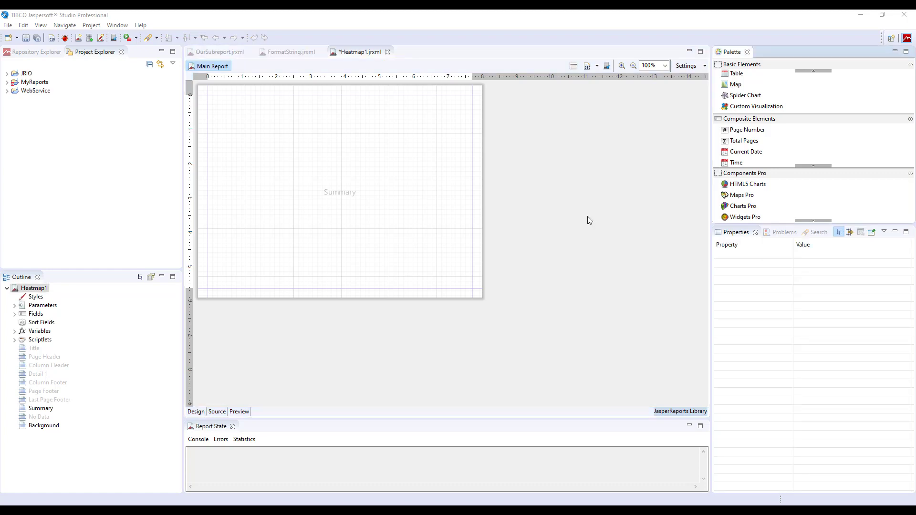
click(574, 65)
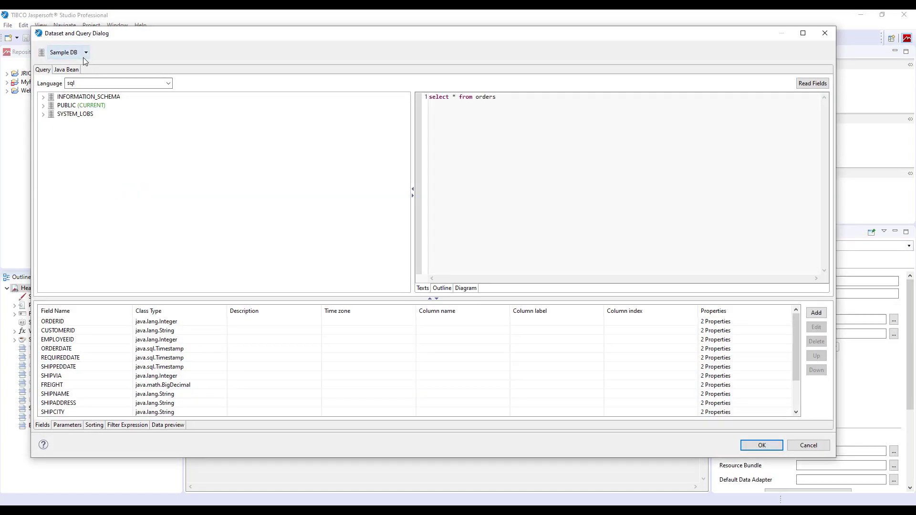
click(809, 445)
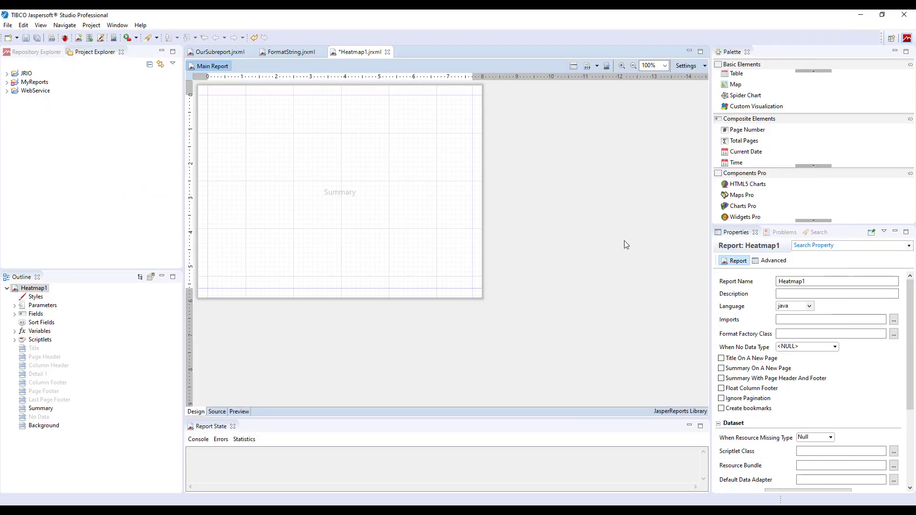
- Place an HTML5 chart on the Summary band and choose the HeatMap chart type
drag(742, 189, 375, 208)
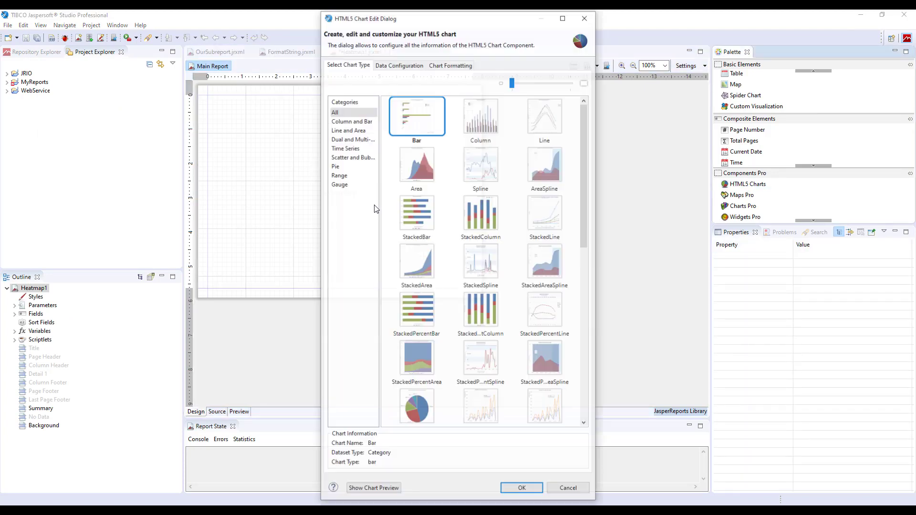
scroll(446, 295, down, 12)
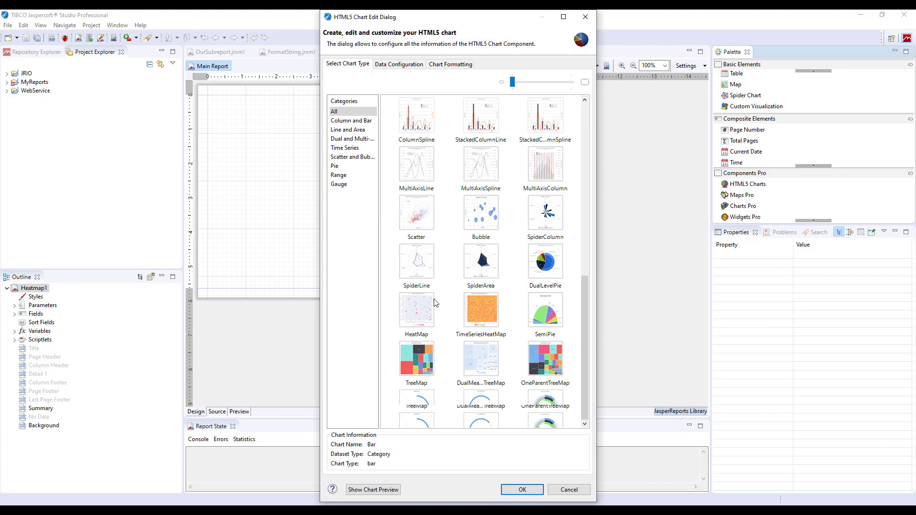
click(422, 303)
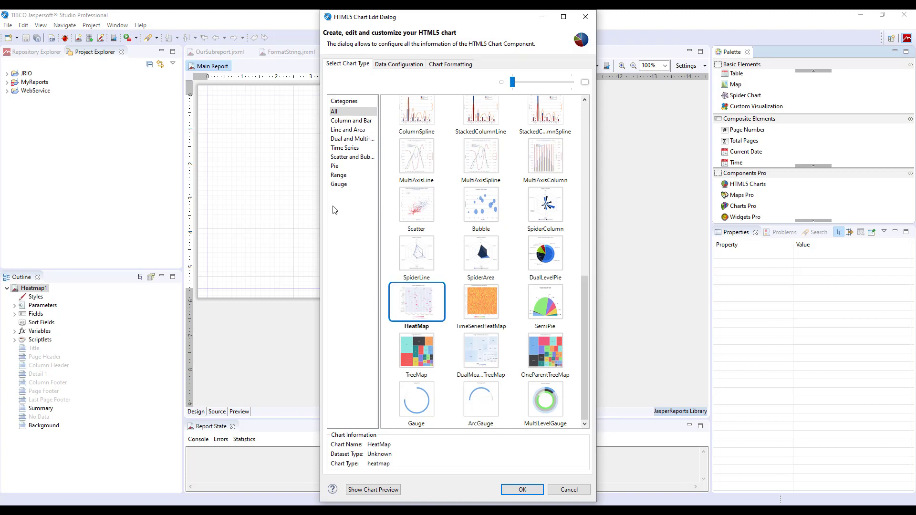
- Set the X axis to $F{SHIPCOUNTRY} and the Y axis to $F{SHIPCITY}
click(392, 66)
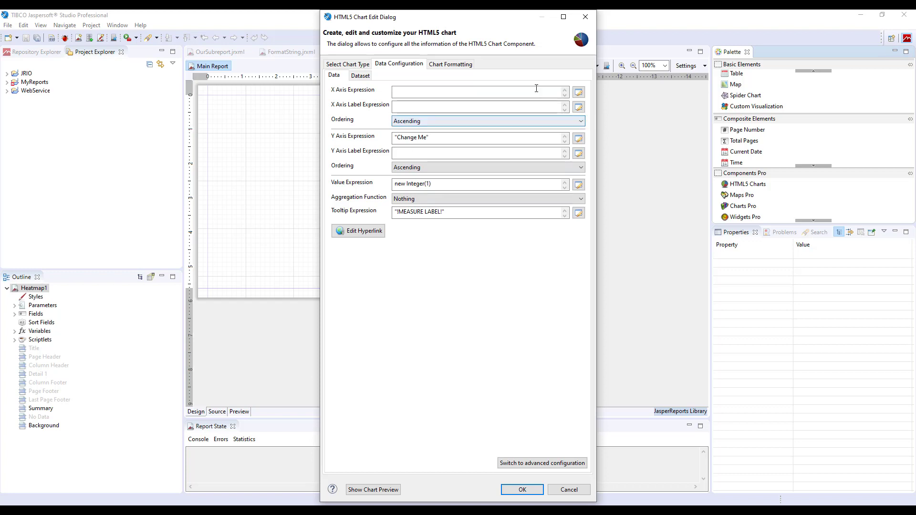
click(579, 92)
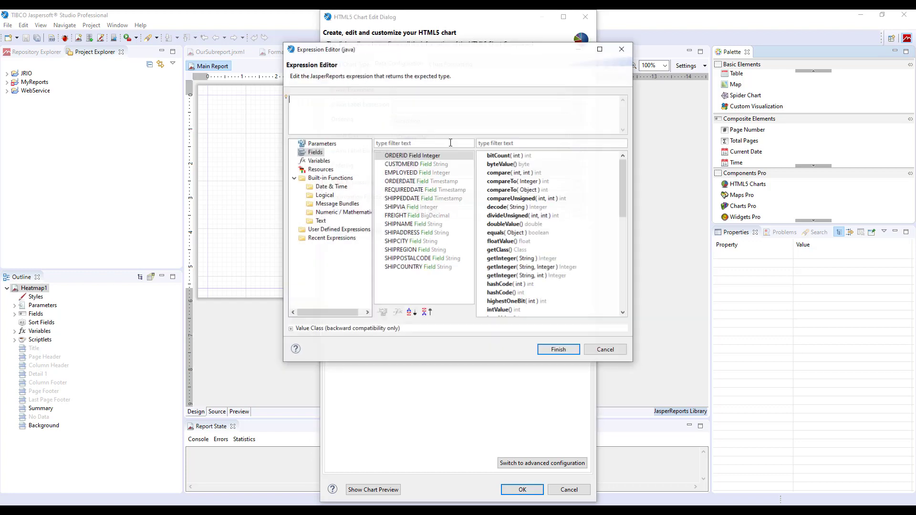
double_click(429, 267)
click(559, 350)
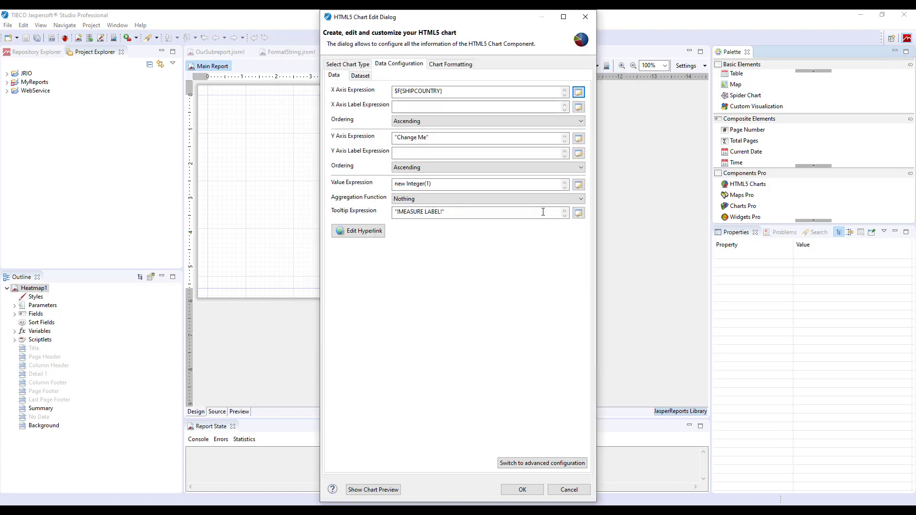
click(579, 139)
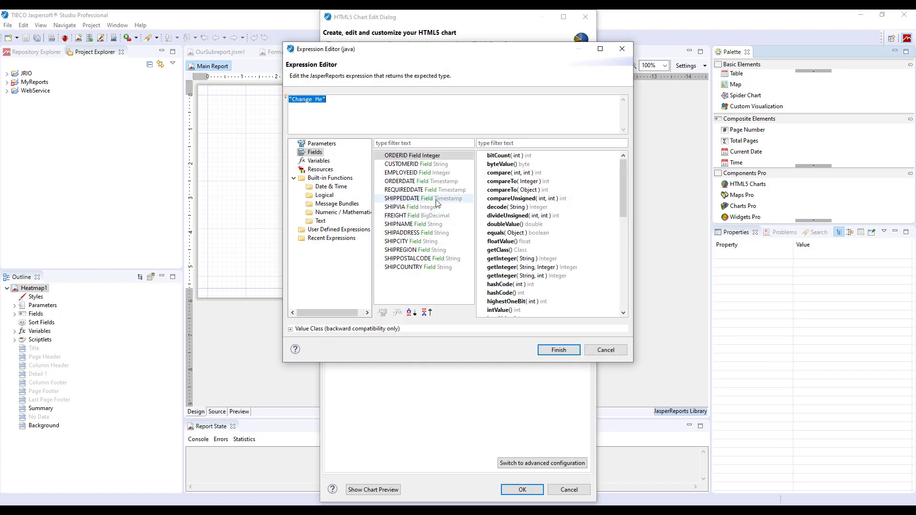
double_click(434, 242)
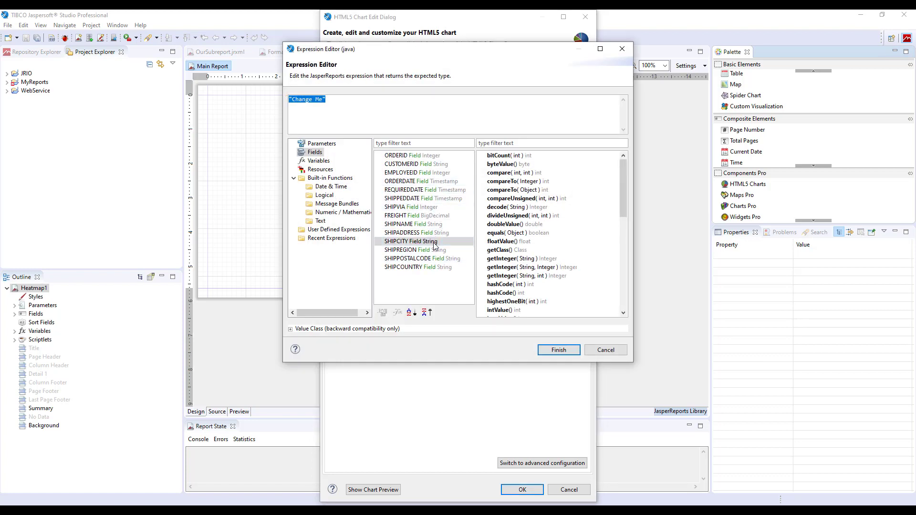
click(559, 350)
- Set the value to $F{ORDERID} with Count aggregation and an empty tooltip expression ""
drag(477, 186, 394, 184)
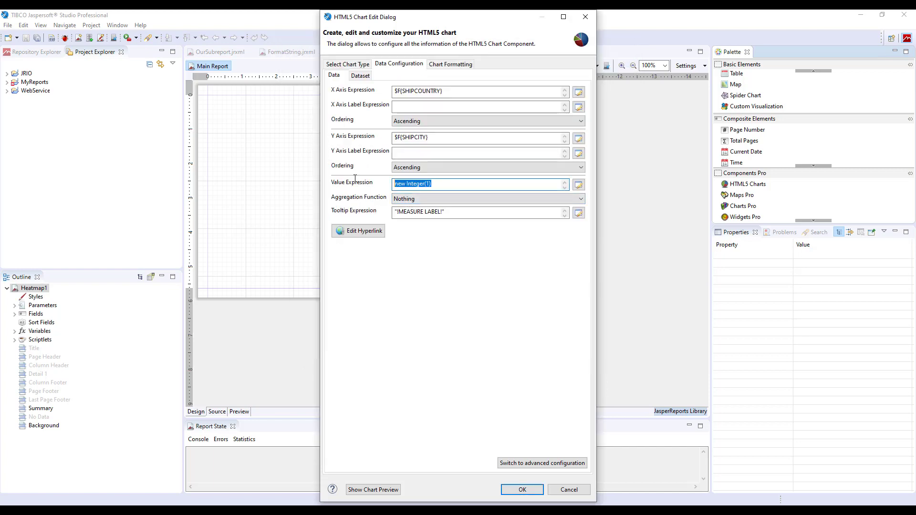
click(579, 185)
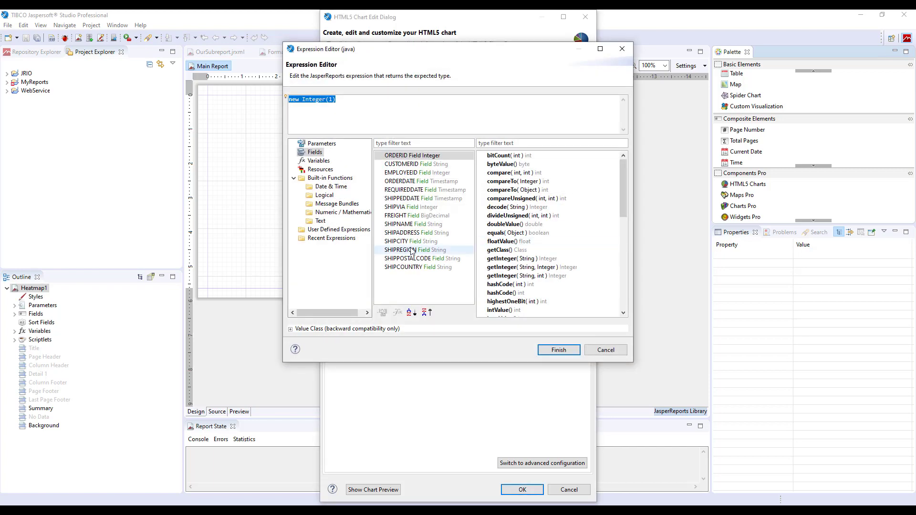
double_click(431, 158)
click(559, 350)
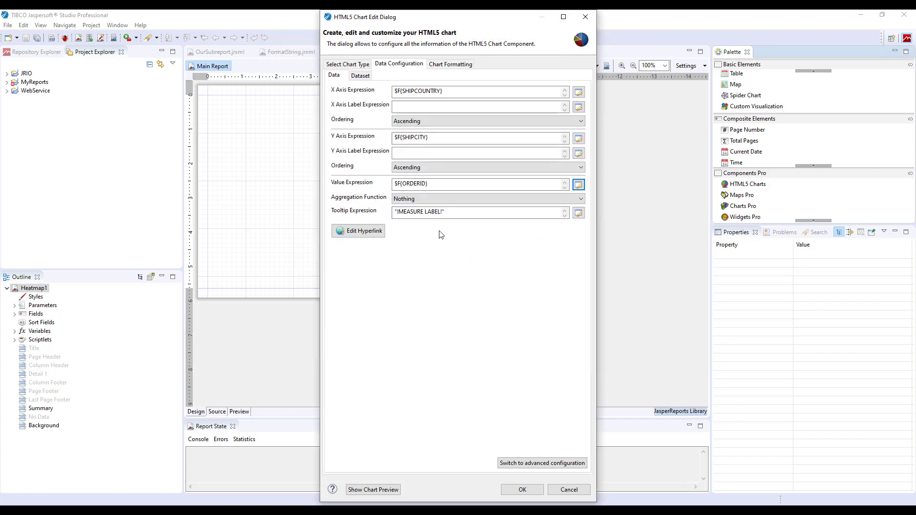
click(434, 199)
click(433, 216)
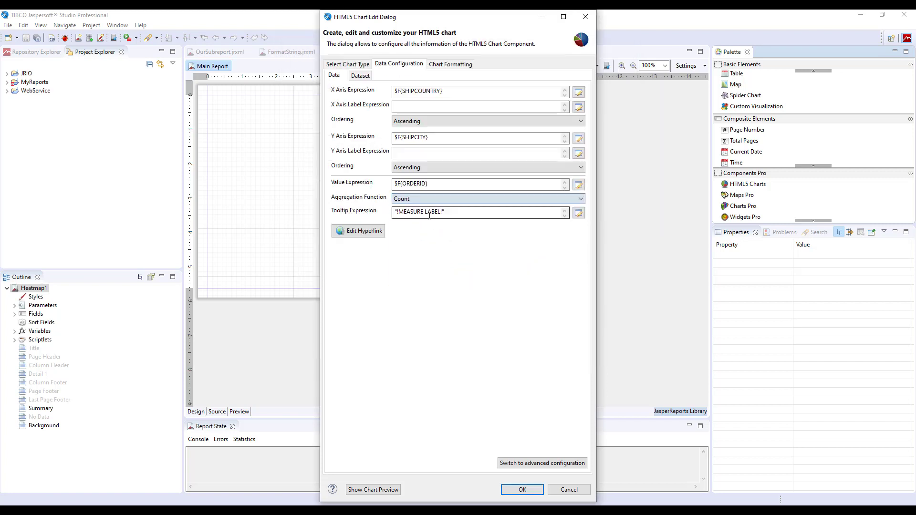
triple_click(478, 214)
text("")
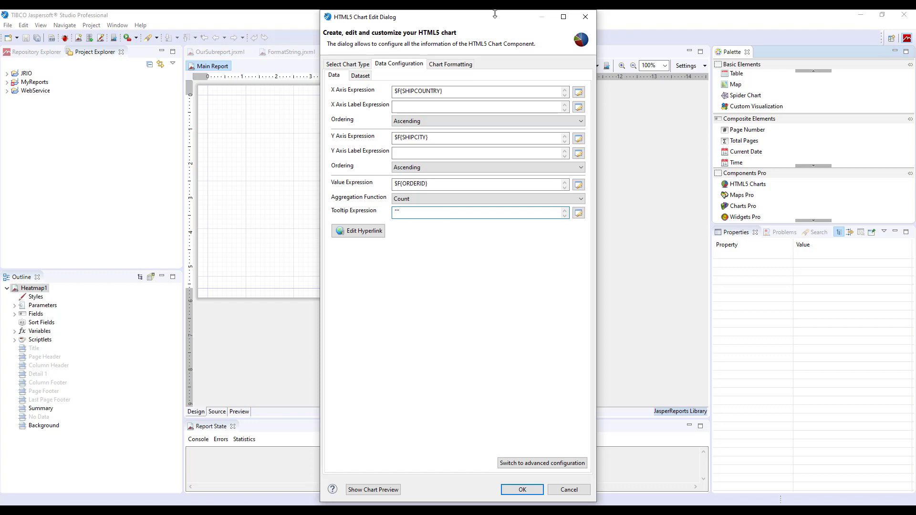
- Move and widen the chart dialog to show a live heatmap preview of cities against countries
drag(491, 19, 207, 24)
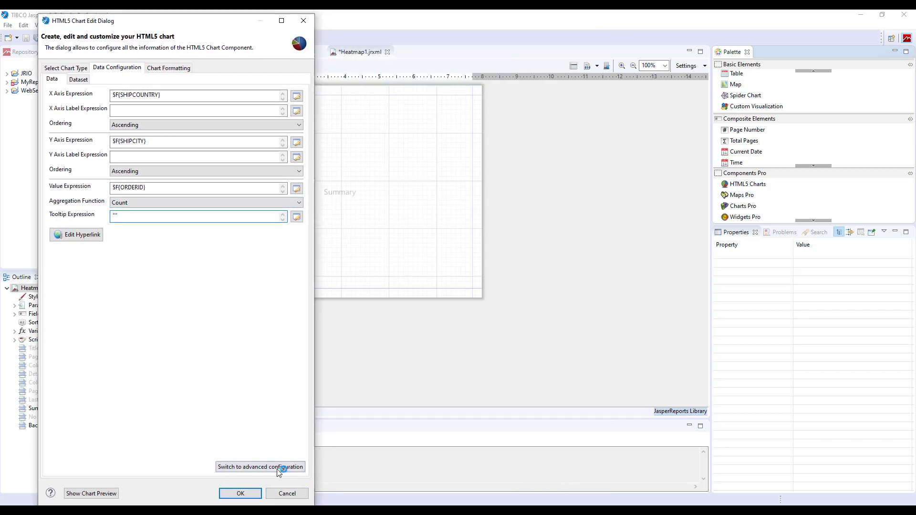
click(77, 494)
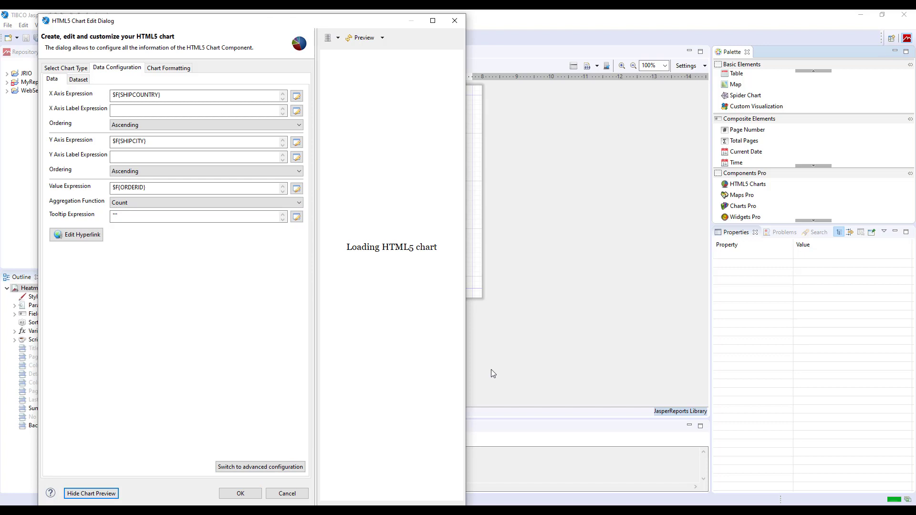
drag(472, 360, 899, 362)
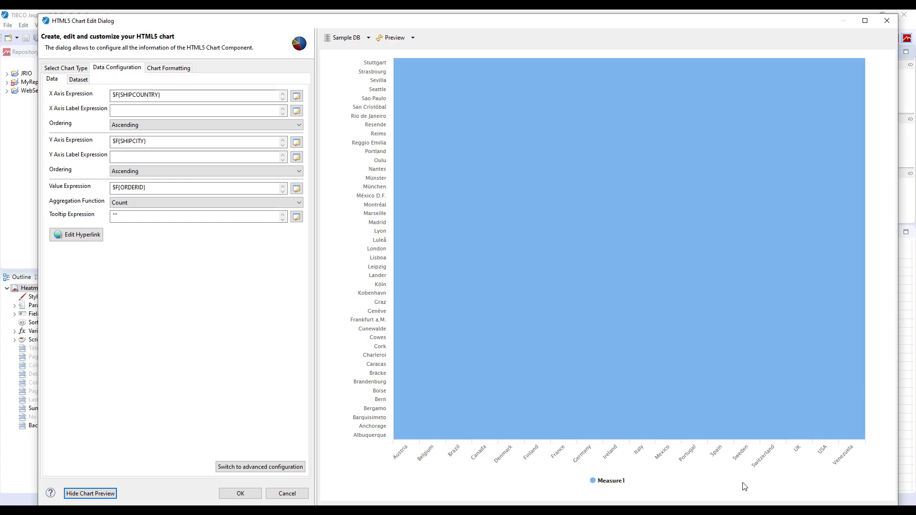
mouse_move(552, 433)
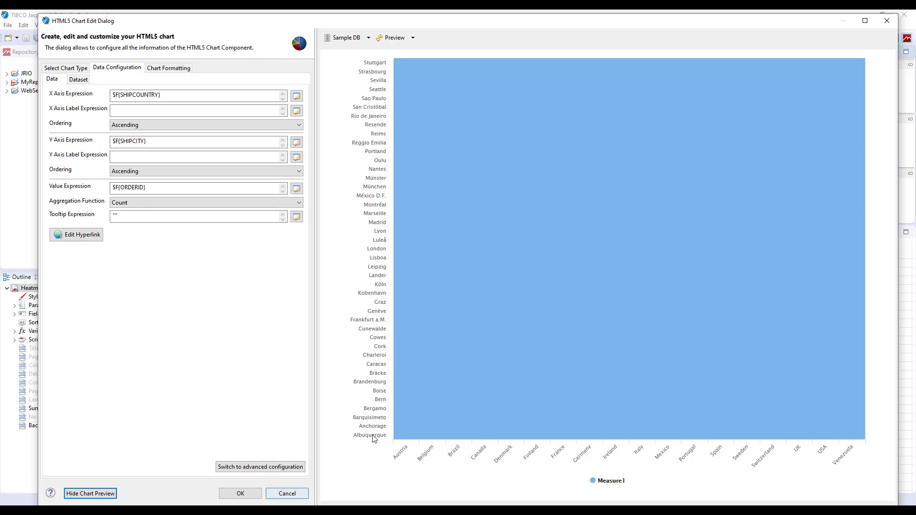
- Show the advanced formatting properties with colorAxis expanded, scrolled down to dataClasses
click(179, 70)
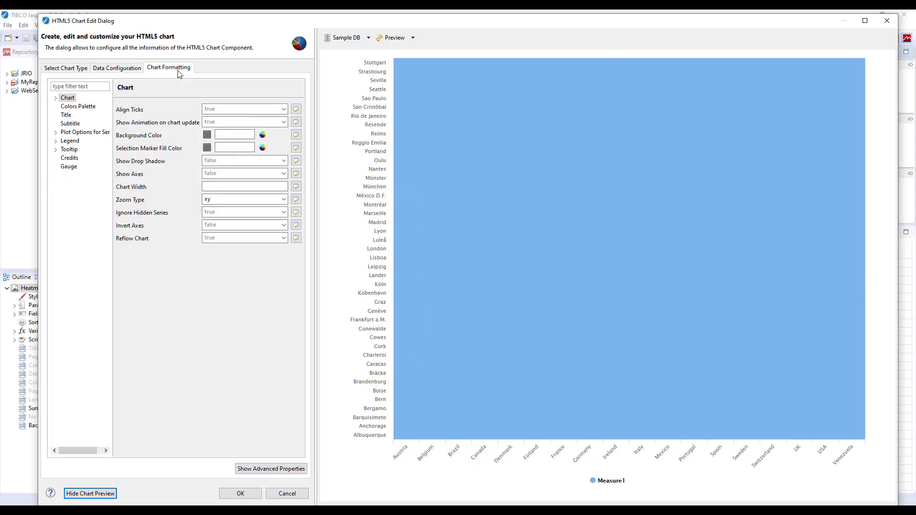
click(260, 471)
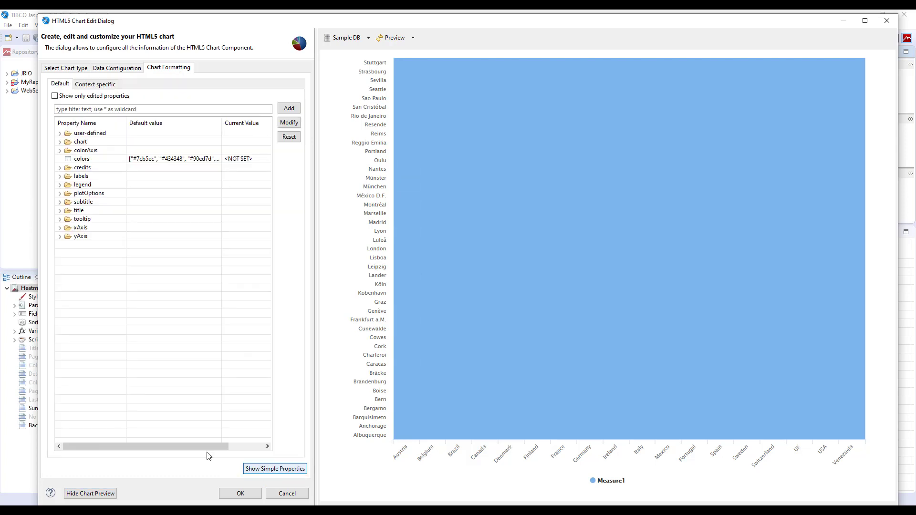
click(60, 151)
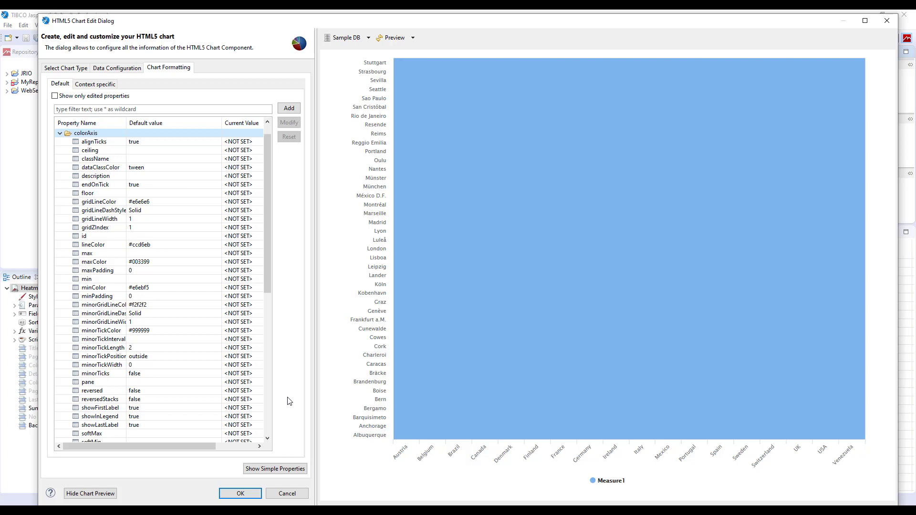
scroll(190, 382, down, 7)
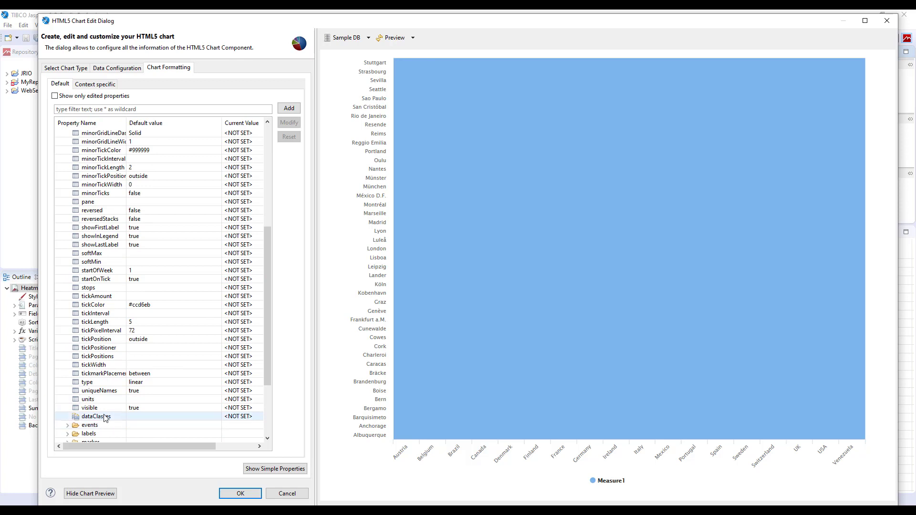
- Add a first data class: red #FF0000, range 1 to 3, named Low
click(64, 418)
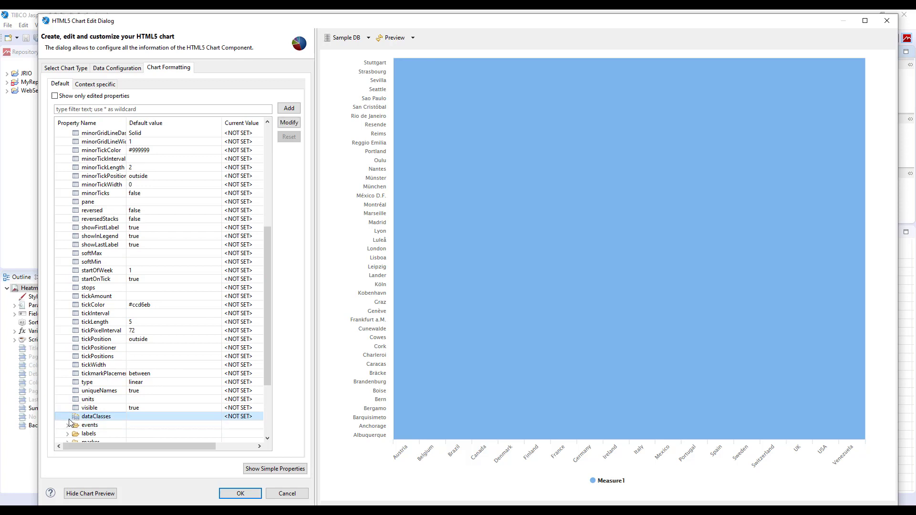
click(289, 122)
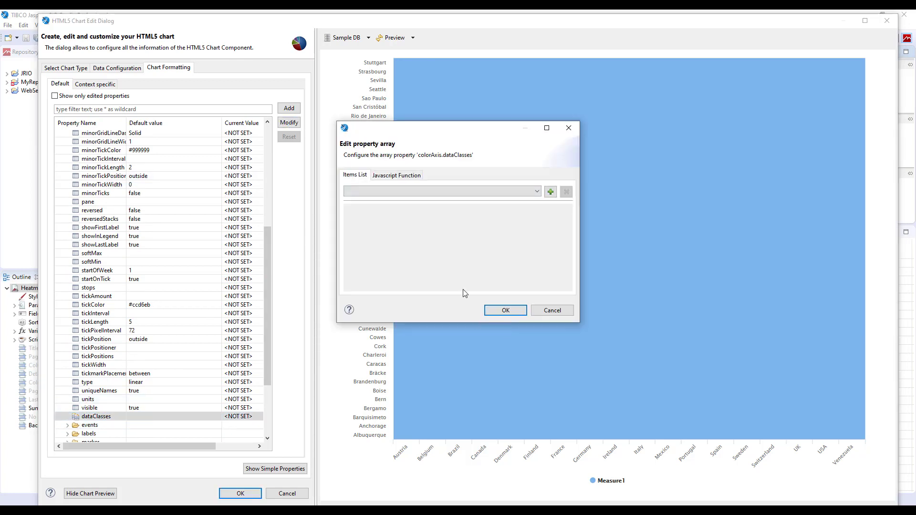
click(377, 192)
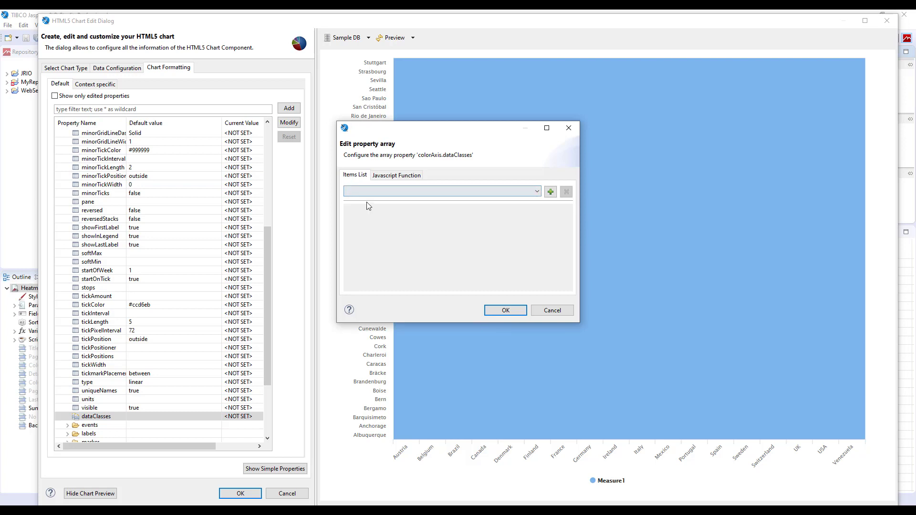
click(551, 193)
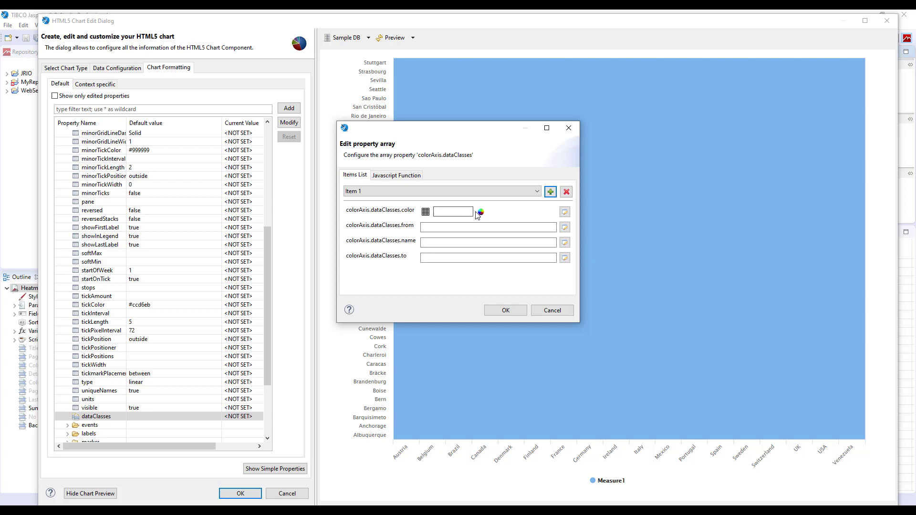
click(481, 212)
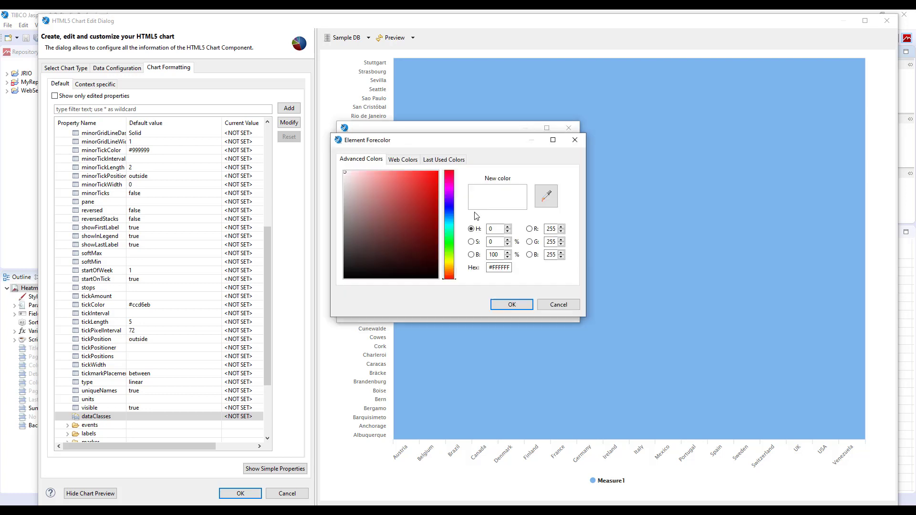
click(408, 162)
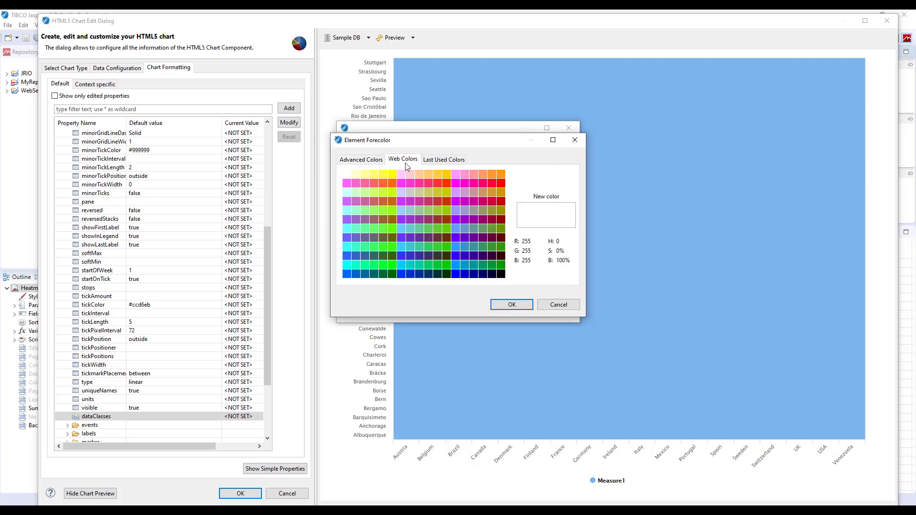
click(500, 183)
click(512, 302)
click(437, 228)
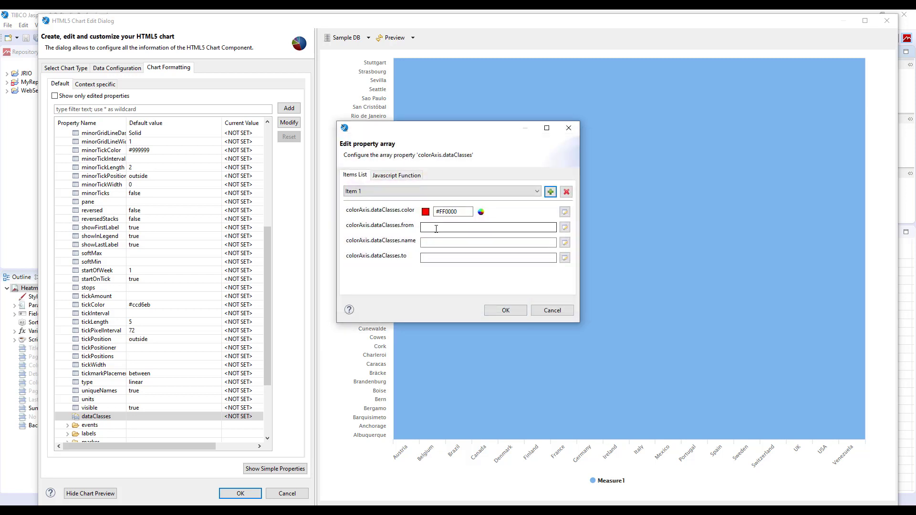
text(1)
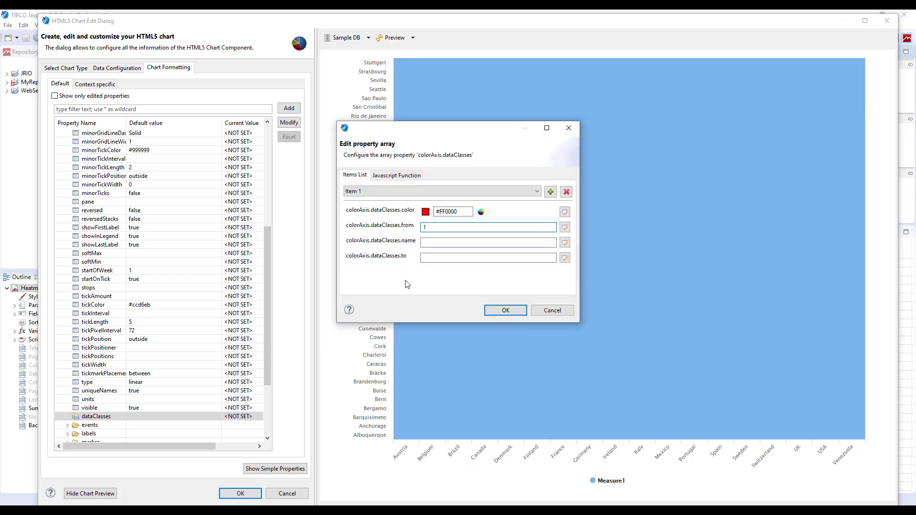
click(439, 257)
text(3)
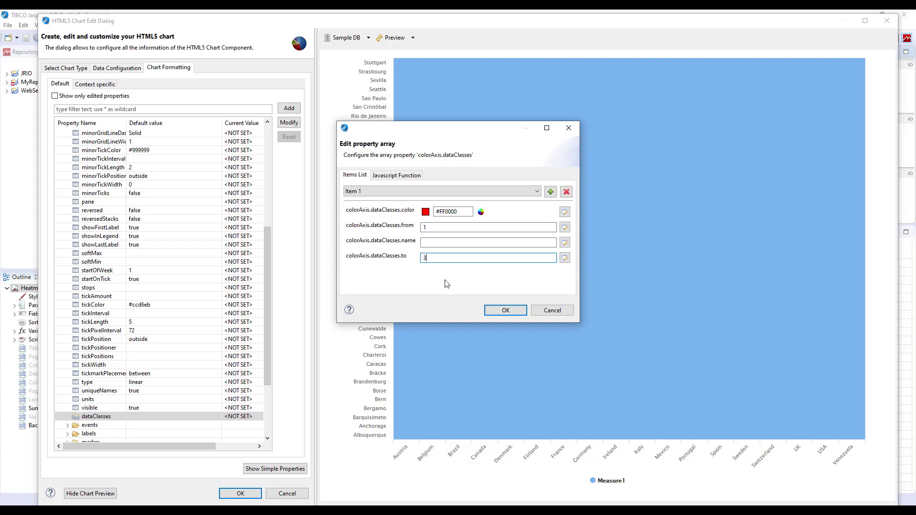
click(449, 243)
text(Low)
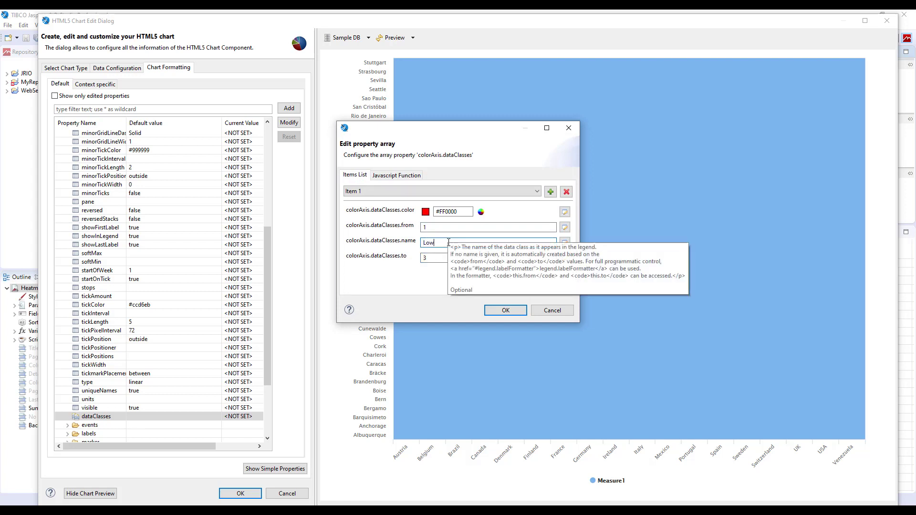
- Add a second data class: yellow #FFFF33, range 3 to 5, named Medium
click(550, 192)
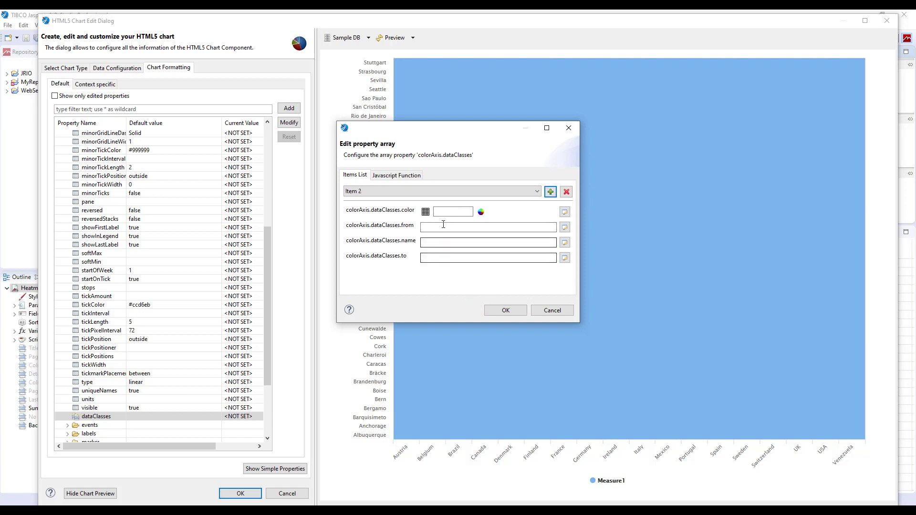
click(447, 212)
click(481, 212)
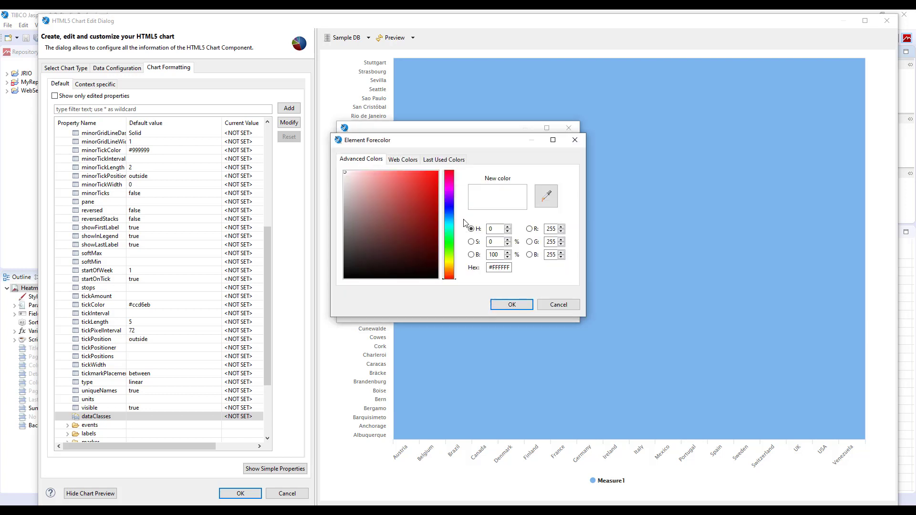
click(394, 161)
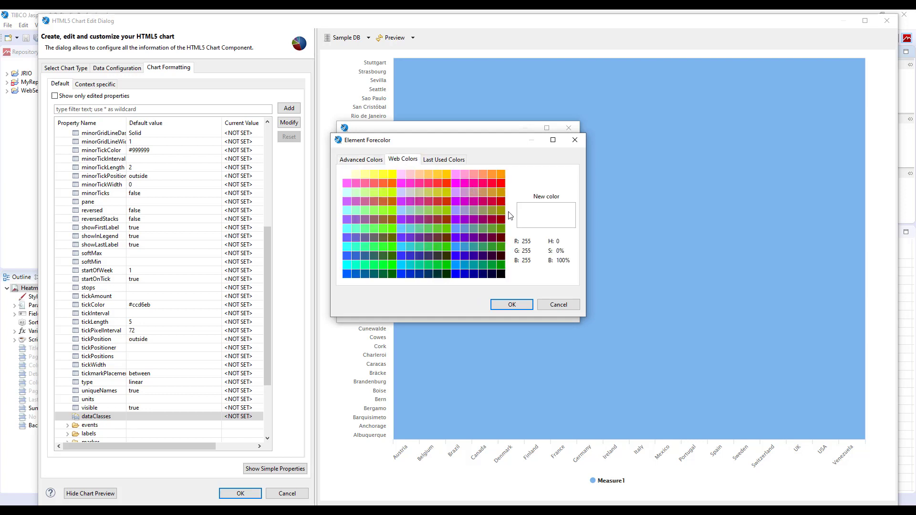
click(389, 177)
click(509, 305)
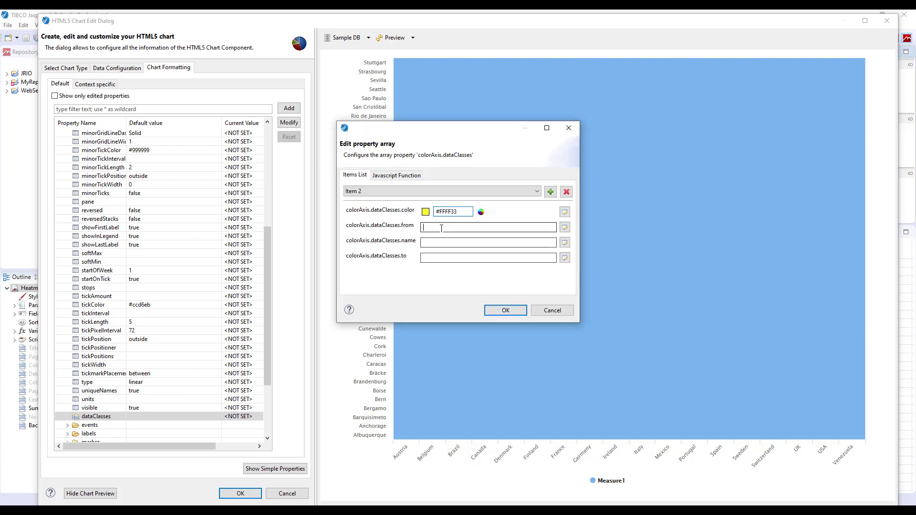
text(3)
click(459, 258)
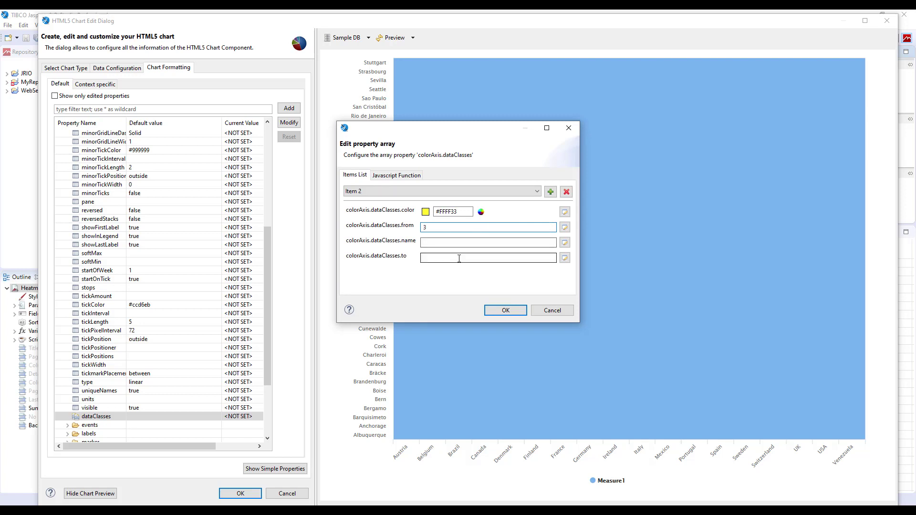
text(5)
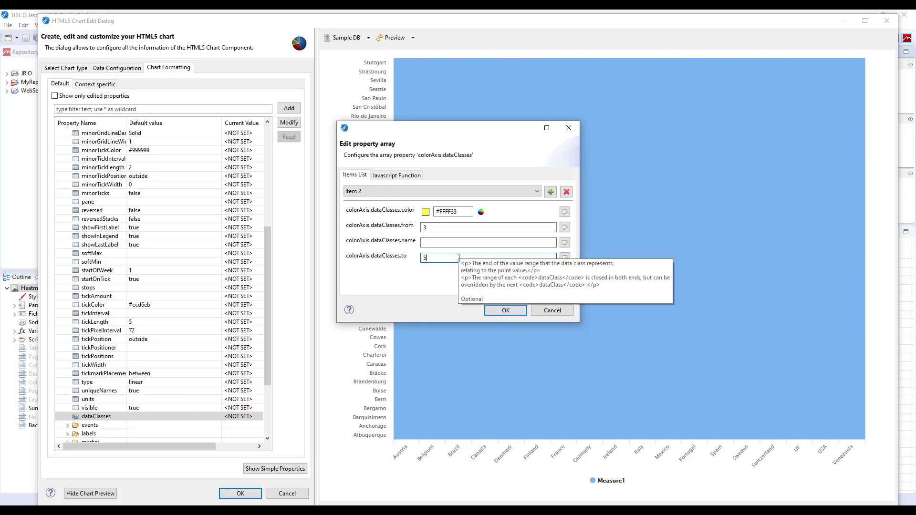
click(458, 242)
text(Medium)
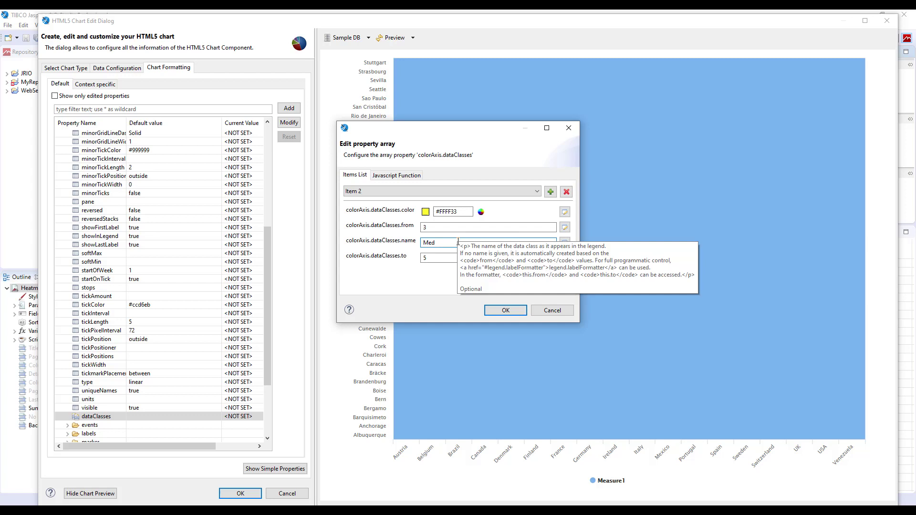
- Add a third data class: green #33FF00 from 5, named Highest, and save the list
click(551, 192)
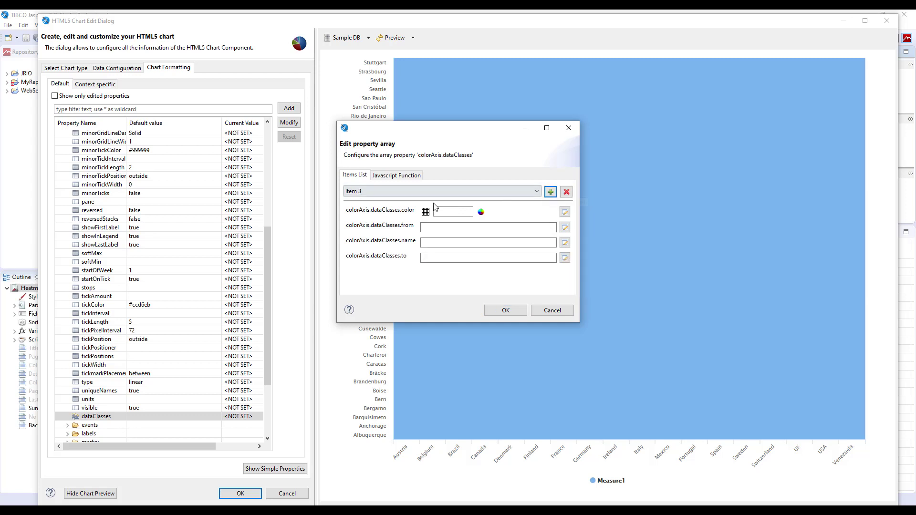
click(481, 212)
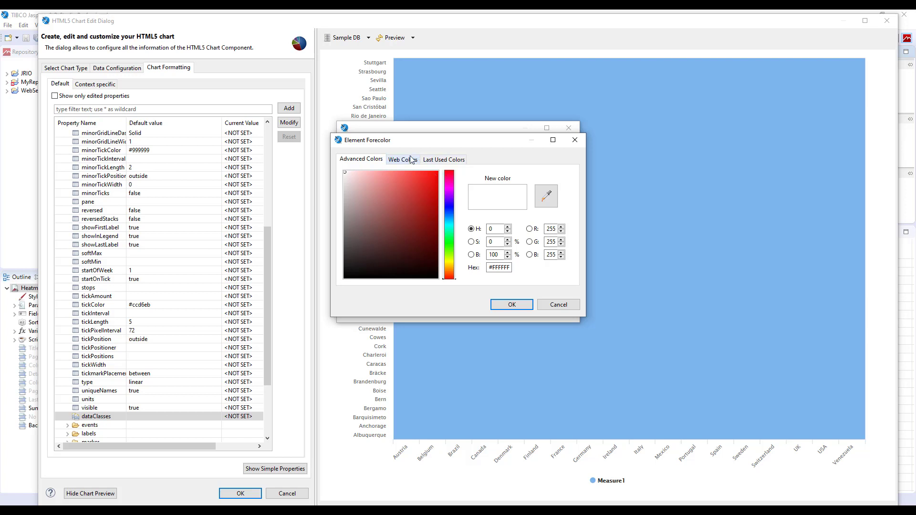
click(411, 159)
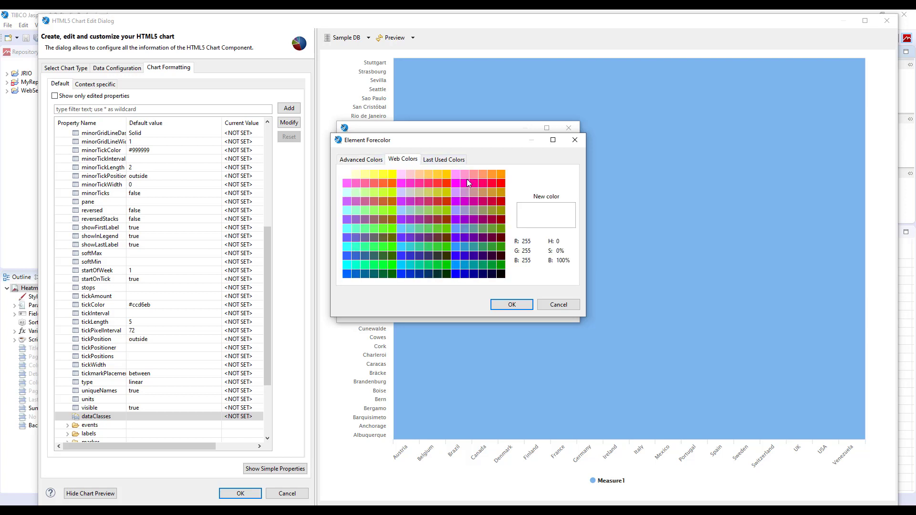
click(392, 252)
click(511, 305)
click(449, 227)
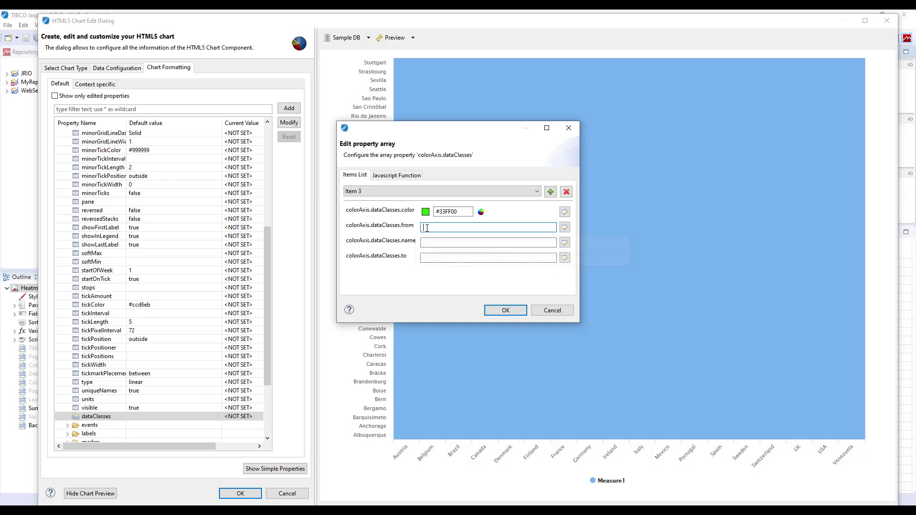
mouse_move(408, 230)
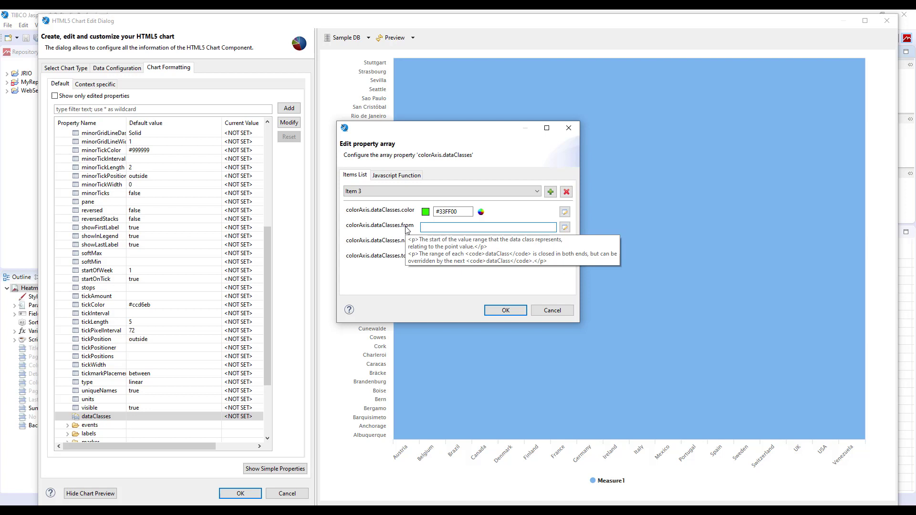
text(5)
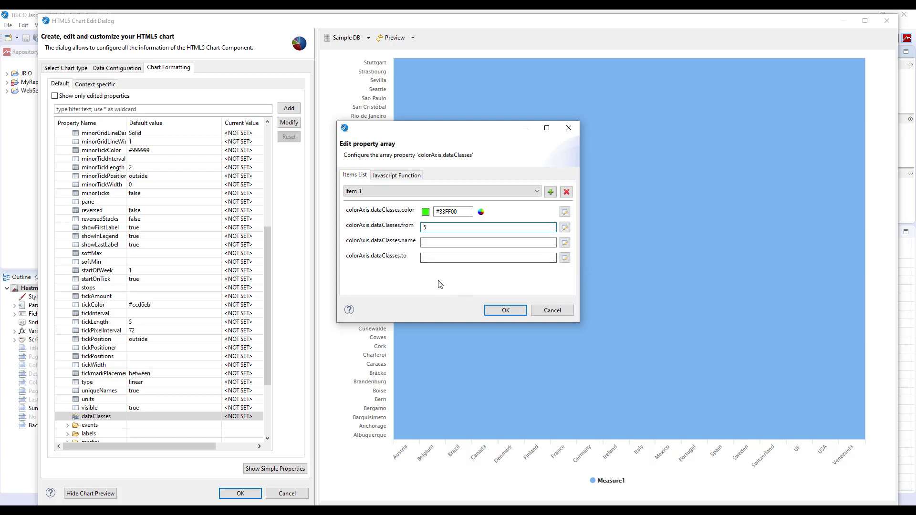
click(445, 245)
text(Highest)
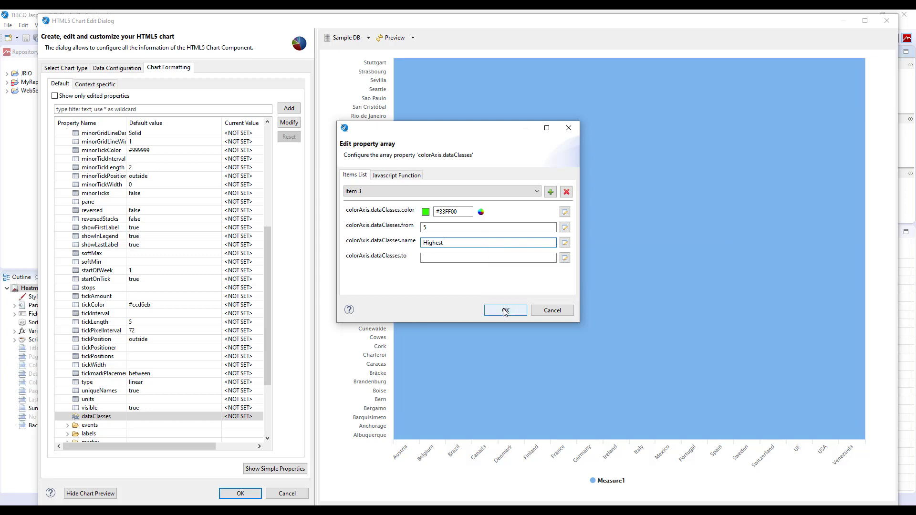
click(505, 310)
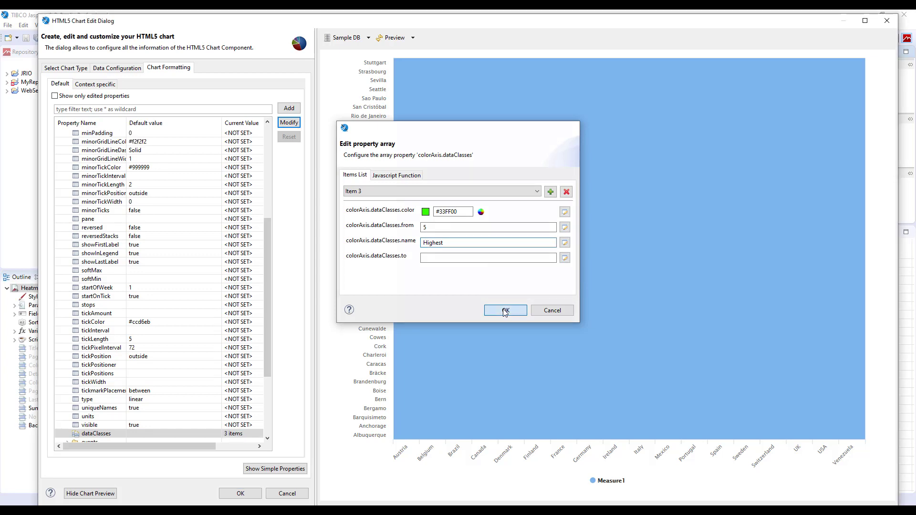
- Refresh the preview, then add a fourth data class coloured grey #C2C2C2
click(386, 40)
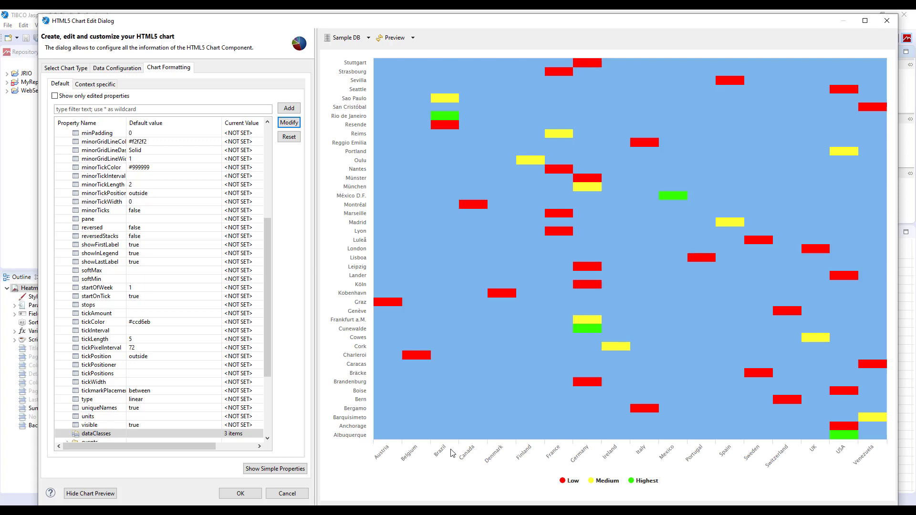
double_click(196, 434)
click(549, 192)
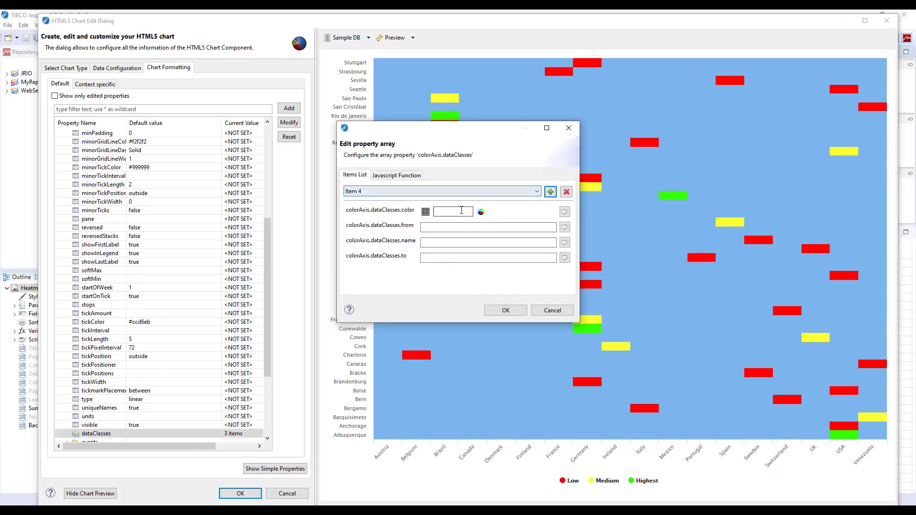
click(481, 212)
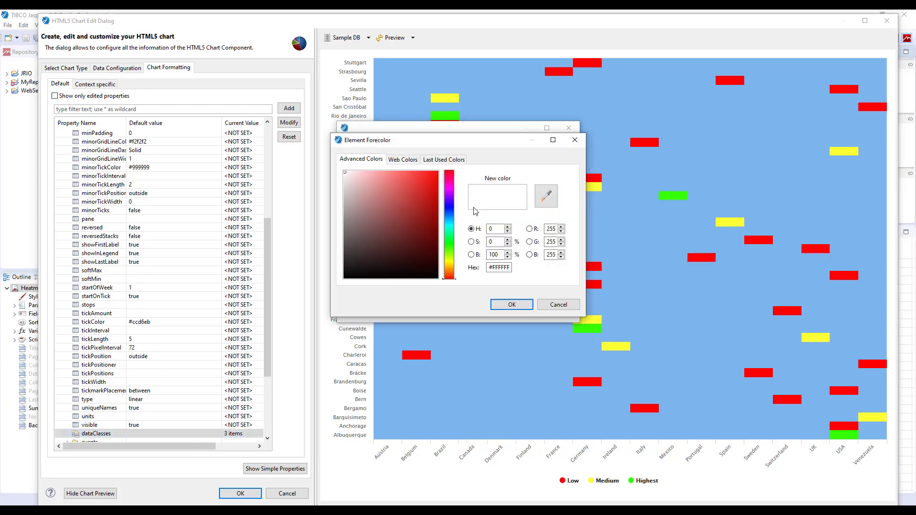
click(345, 197)
click(512, 305)
- Give the grey class range 0 to 0 and name Zero, save, and refresh the preview
click(450, 228)
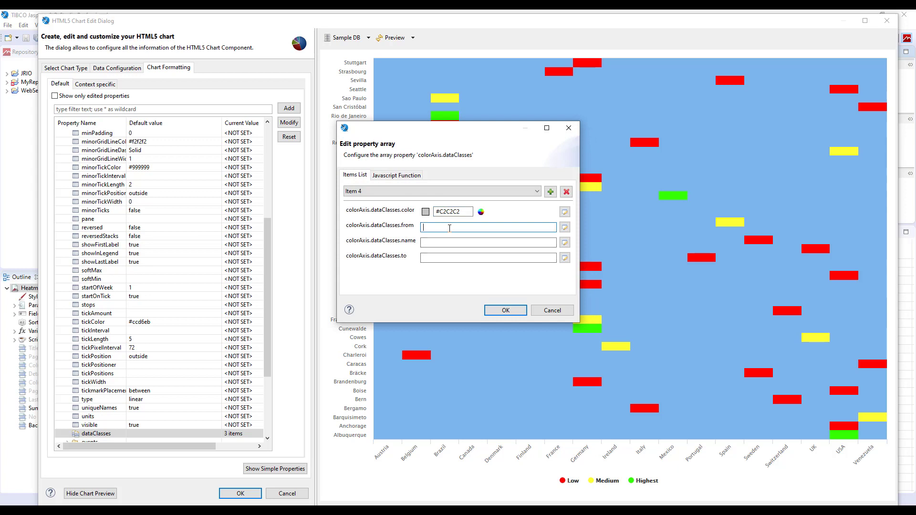
text(0)
click(449, 258)
text(0)
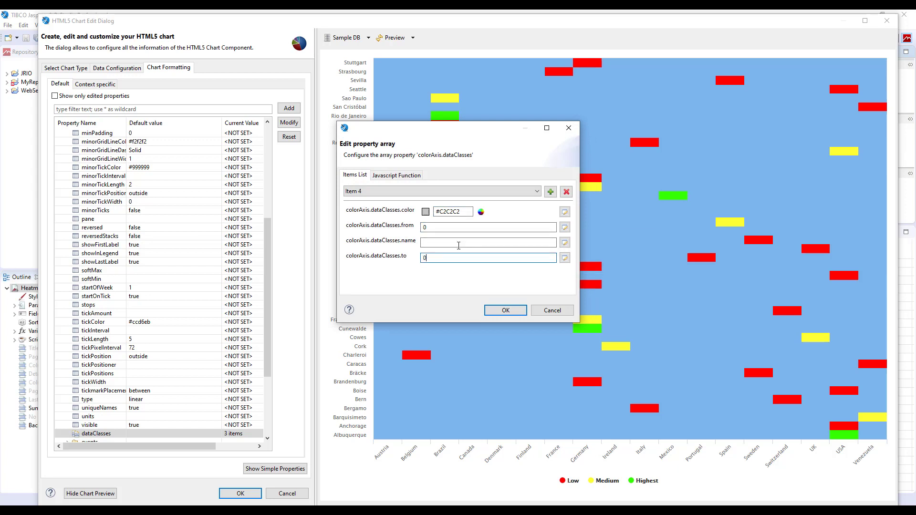
click(459, 243)
text(Zero)
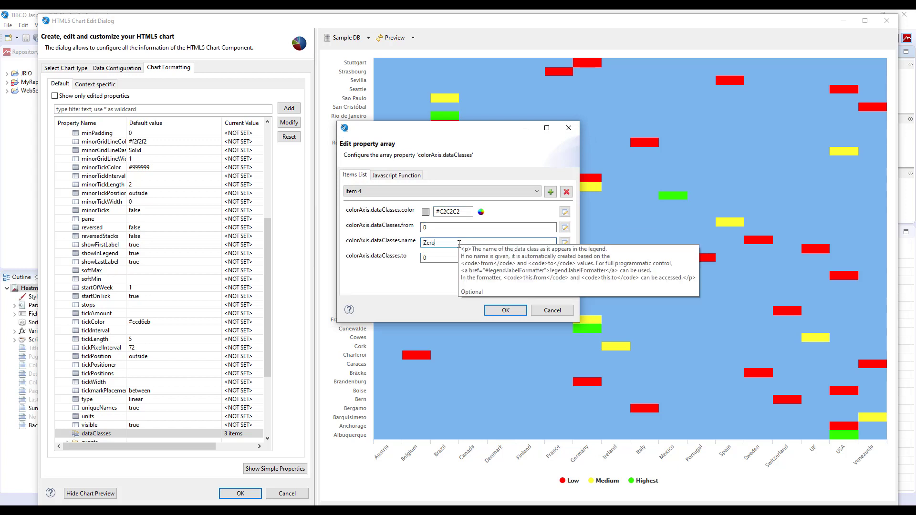
click(504, 311)
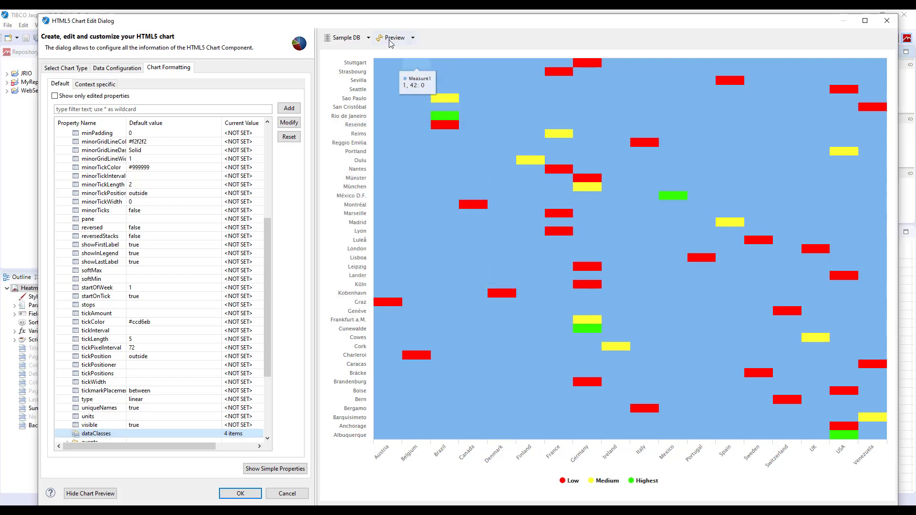
click(390, 39)
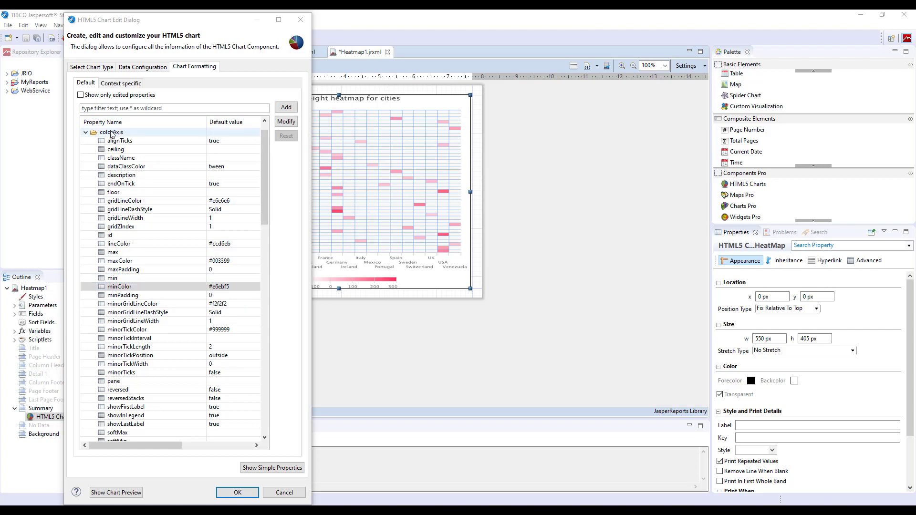
- Set minColor to #E6EBF4, keep maxColor #003399, and preview the enlarged blue-gradient heatmap
double_click(230, 288)
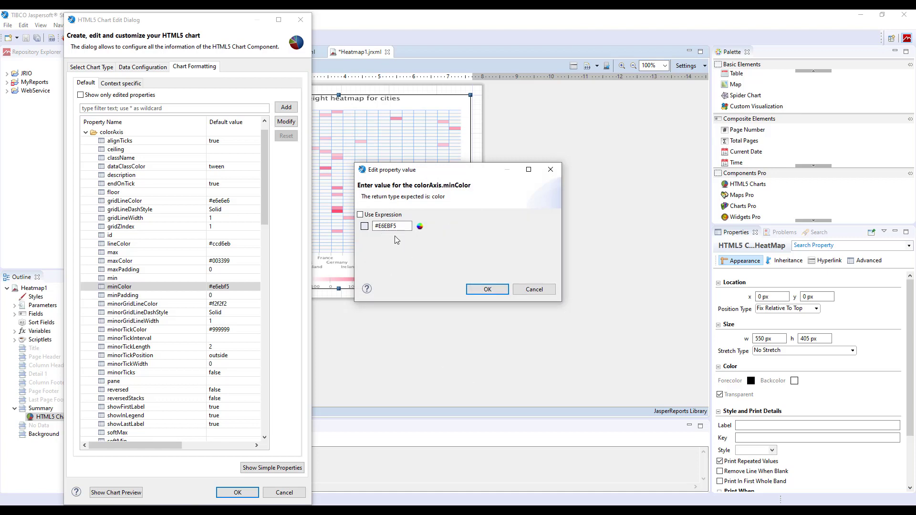
drag(405, 227, 395, 228)
text(4)
click(480, 290)
double_click(241, 264)
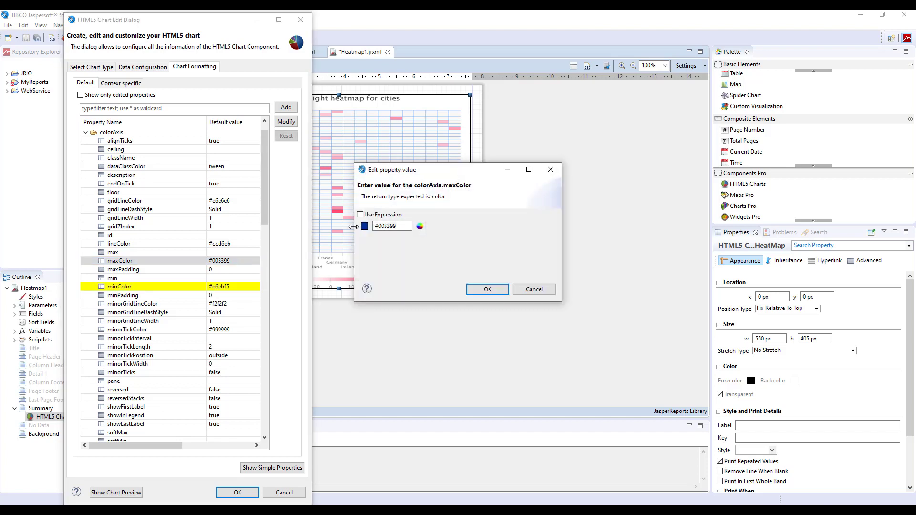
drag(406, 227, 393, 228)
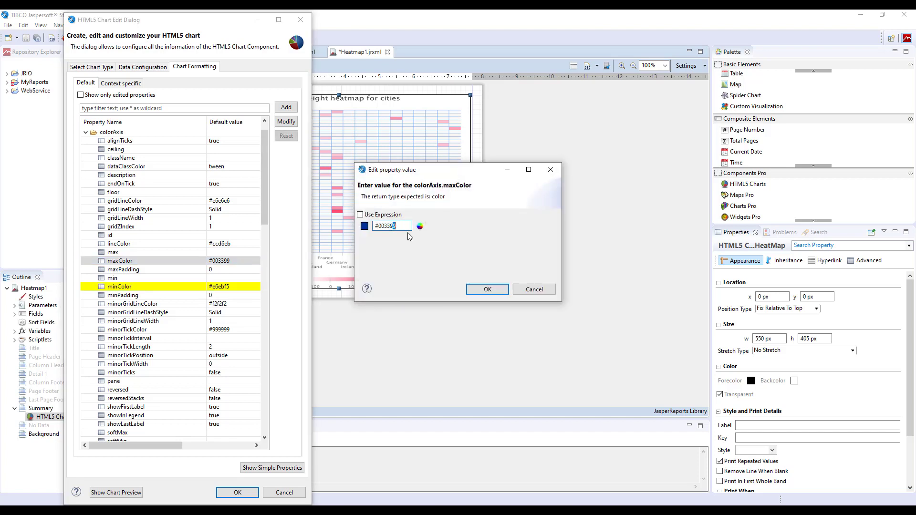
click(487, 290)
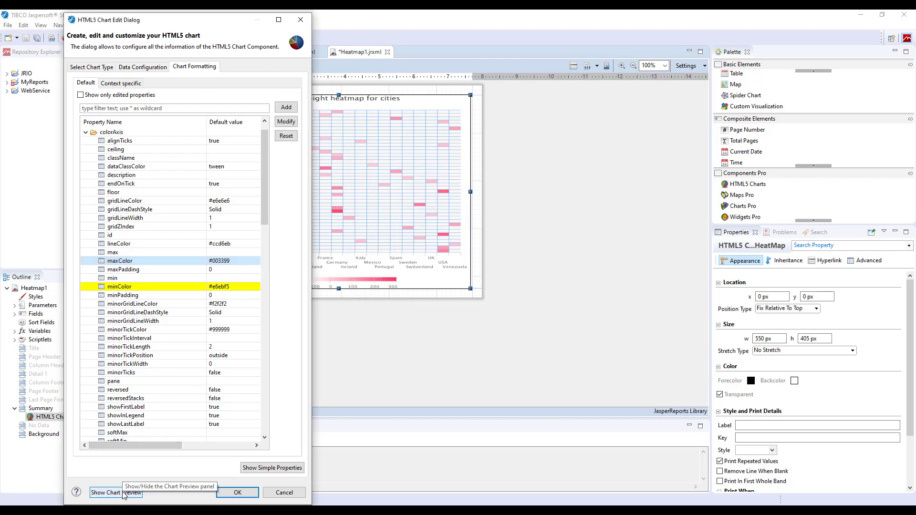
click(116, 493)
drag(553, 352, 891, 365)
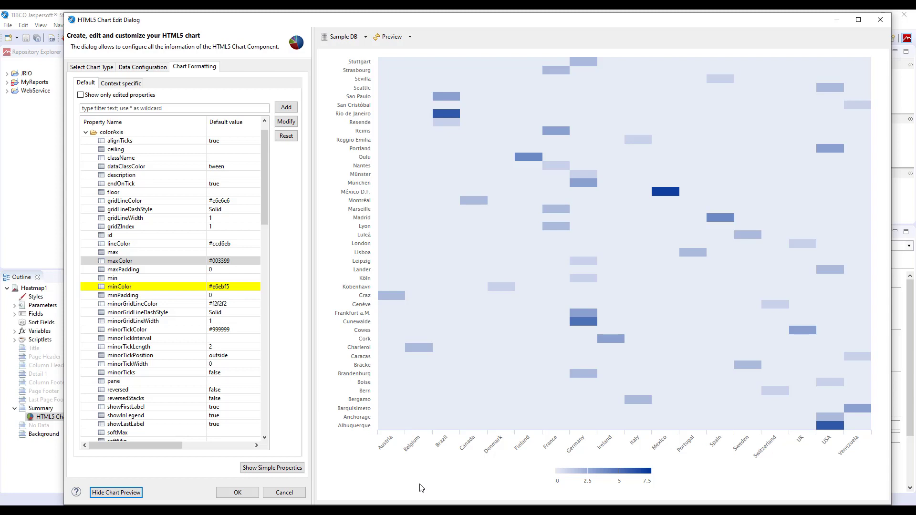
- Scroll to the plotOptions > heatmap properties, then switch to the Highcharts API reference in Firefox
scroll(213, 403, down, 11)
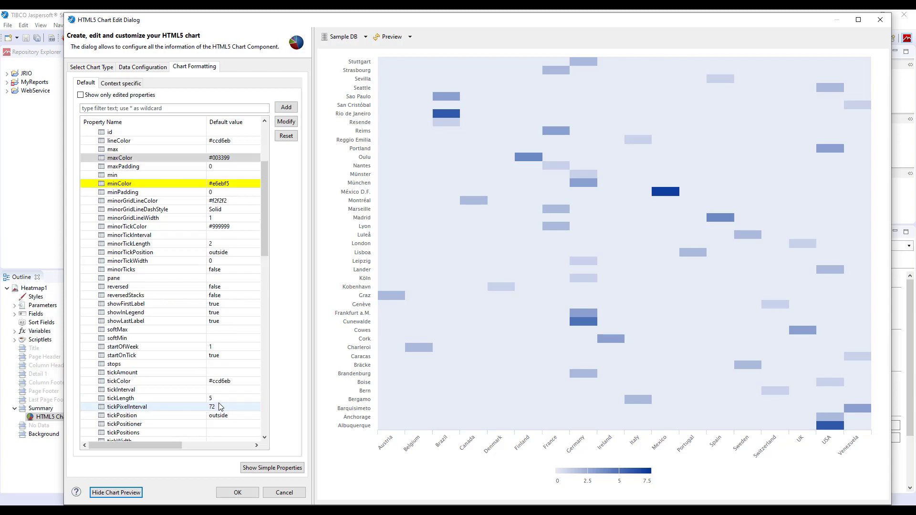
scroll(212, 404, down, 3)
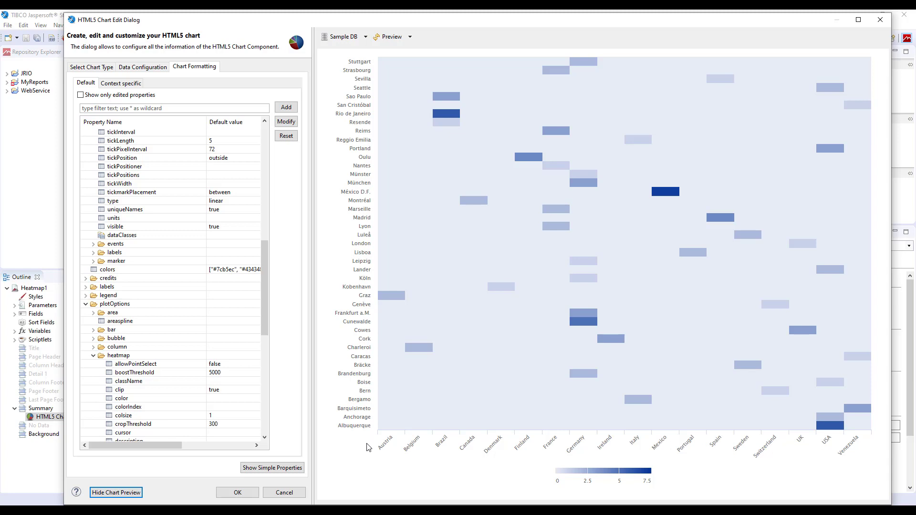
scroll(170, 415, down, 3)
scroll(84, 306, down, 3)
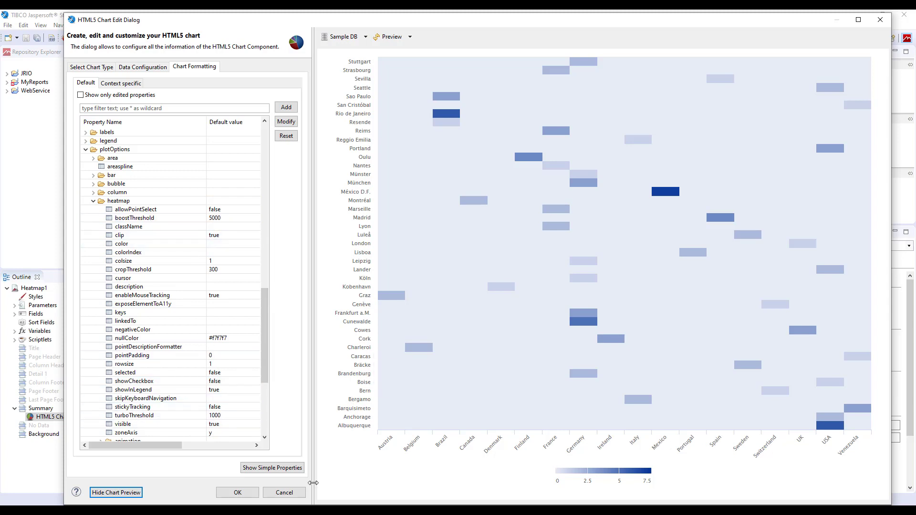
key(alt+Tab)
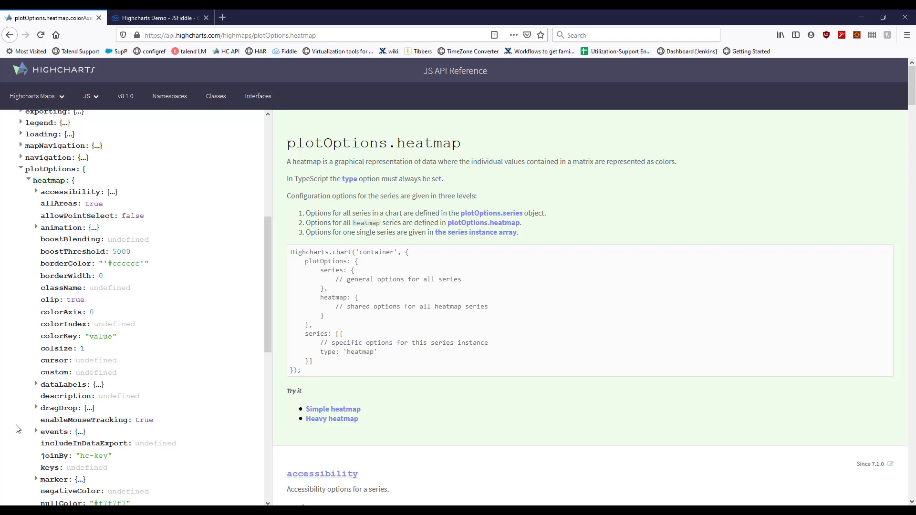
- Scroll the plotOptions.heatmap reference to check the borderColor and borderWidth options
scroll(17, 424, down, 5)
scroll(14, 420, up, 6)
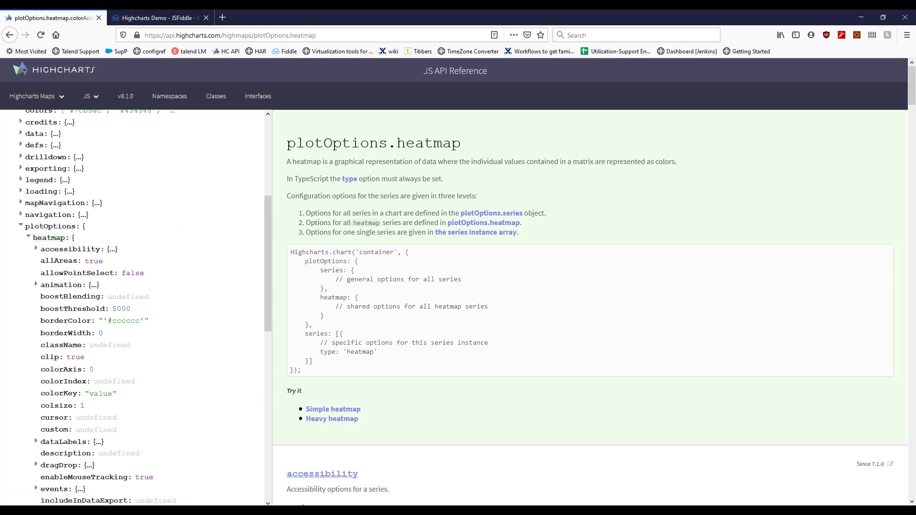
- Add the custom property plotOptions.heatmap.borderColor with value black
click(316, 511)
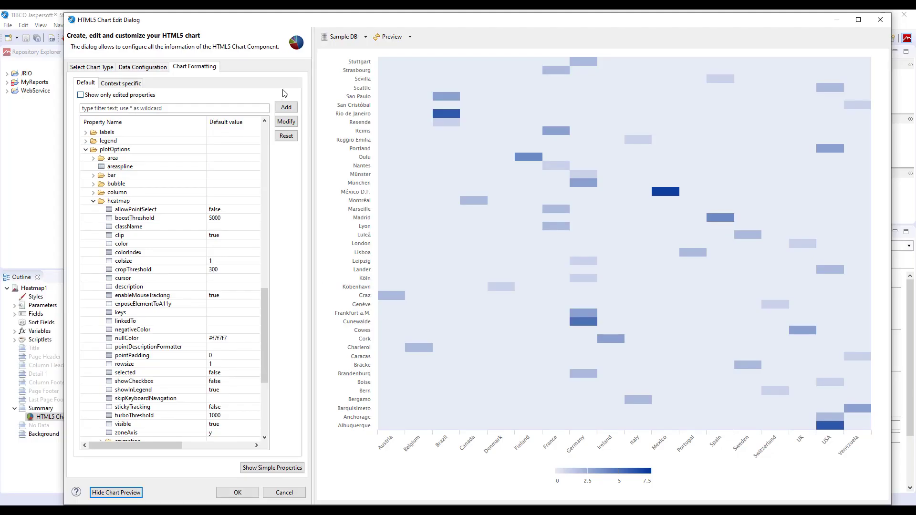
click(287, 109)
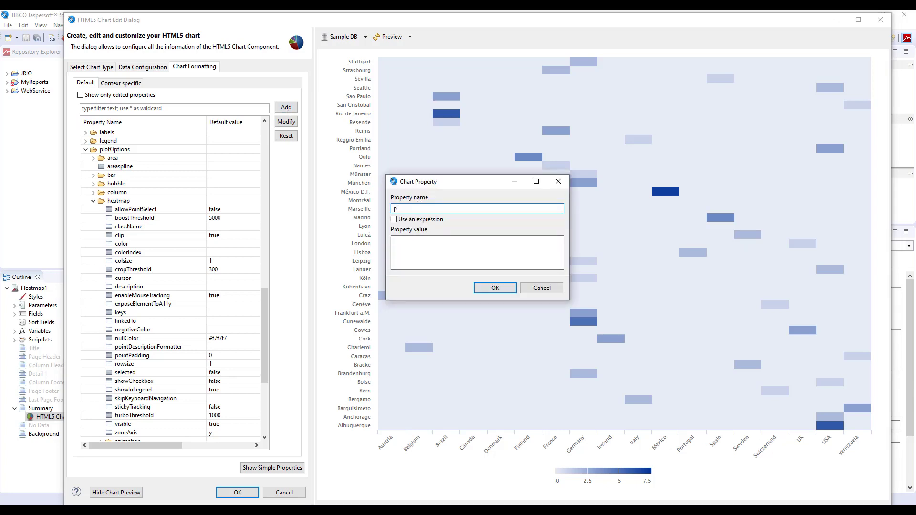
text(plotOptions.heatmap.borderColor)
key(Tab)
key(Tab)
text(blac)
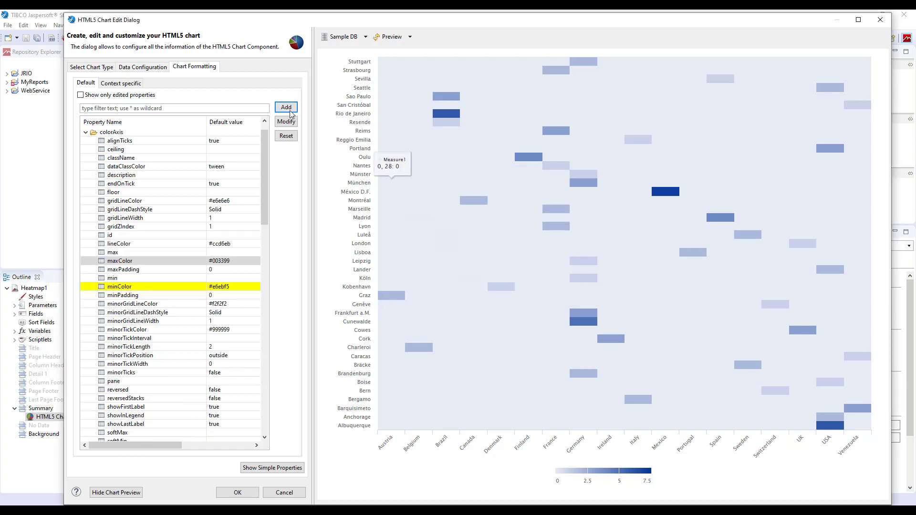
- Add the custom property plotOptions.heatmap.borderWidth with value 1
click(286, 108)
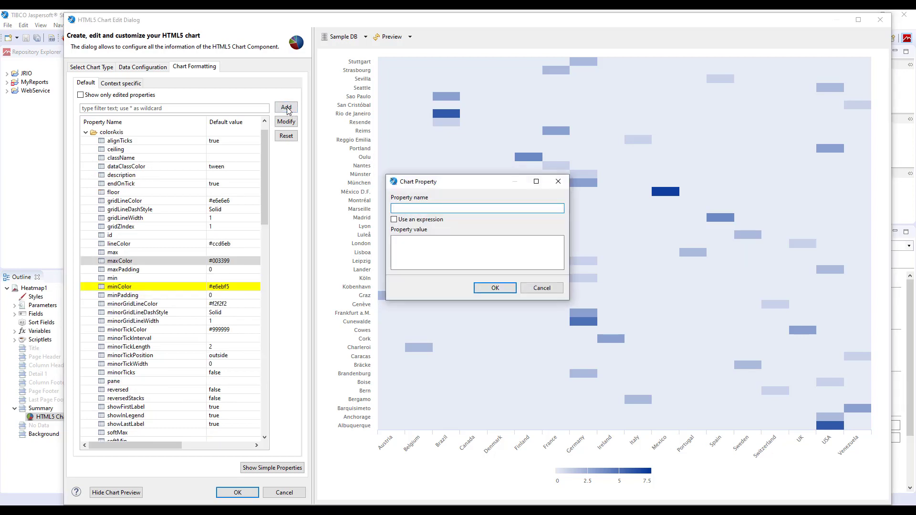
text(plotOptions.heatmap.borderWidth)
key(Tab)
key(Tab)
- Set the heatmap borderWidth property to 1 and refresh the preview to show cell borders
text(1)
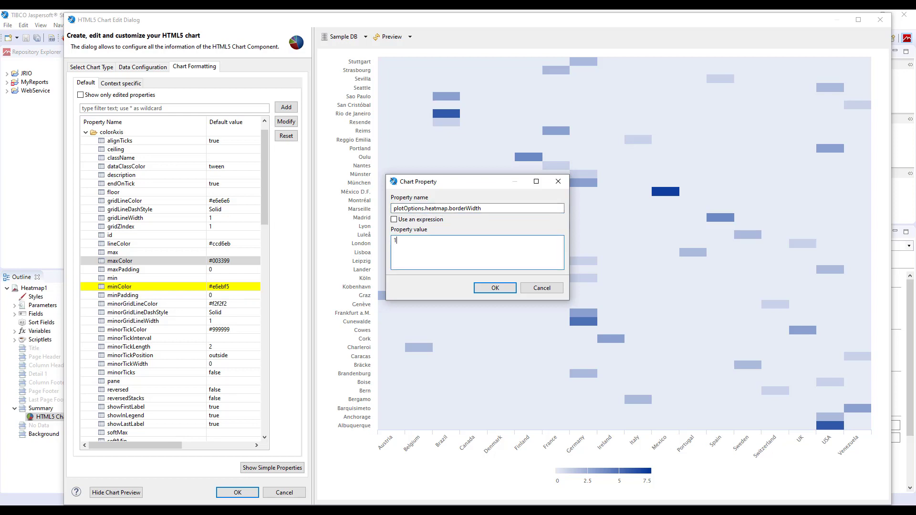
click(495, 289)
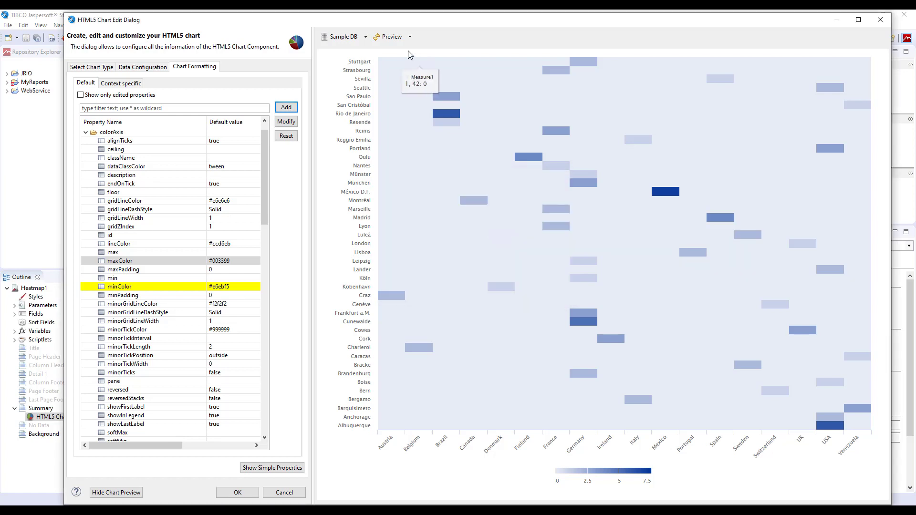
click(386, 39)
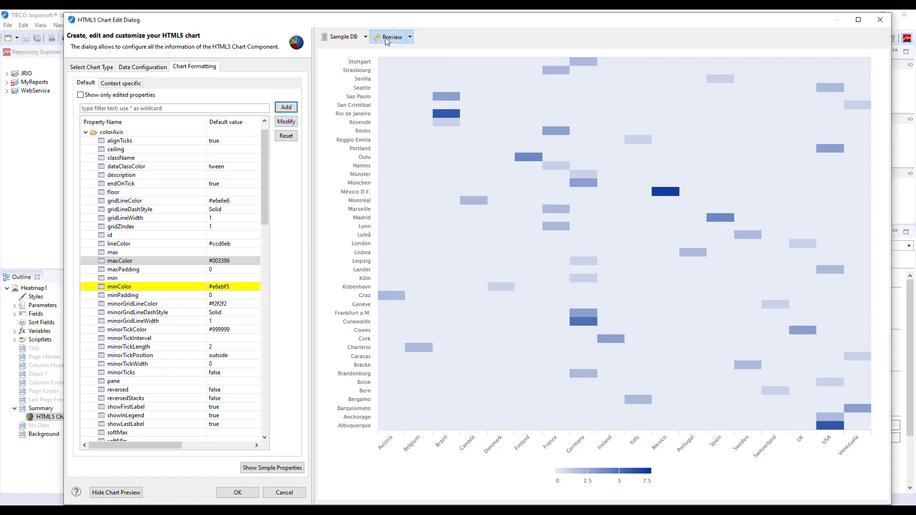